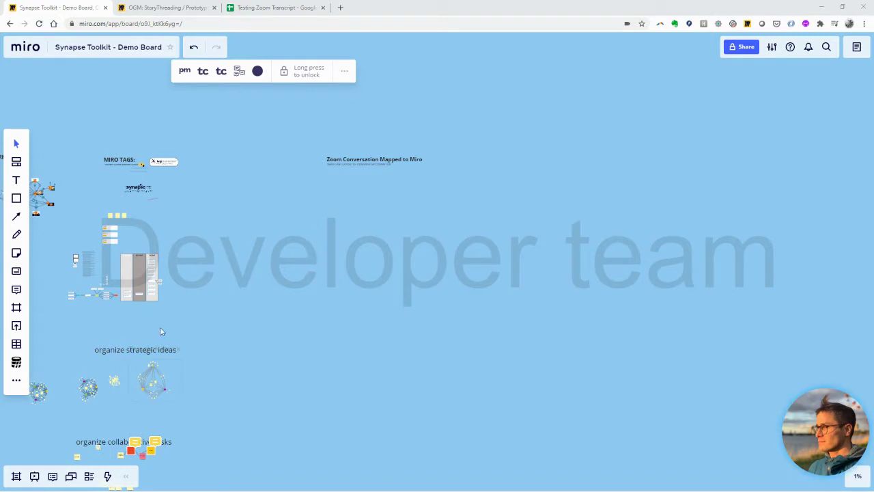
Step: Pin the ZooMiro 0.1 app to the left toolbar and open its MeetingMap Prototype import panel
click(15, 385)
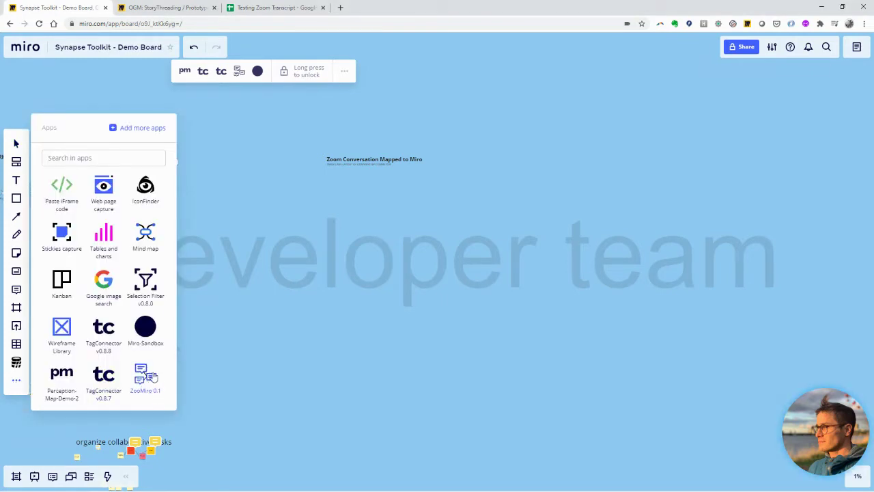
drag(148, 381, 21, 357)
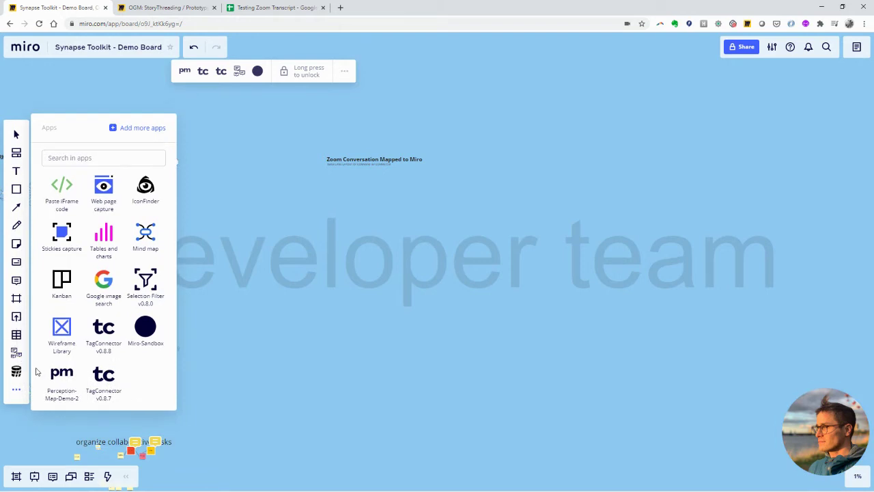
click(21, 357)
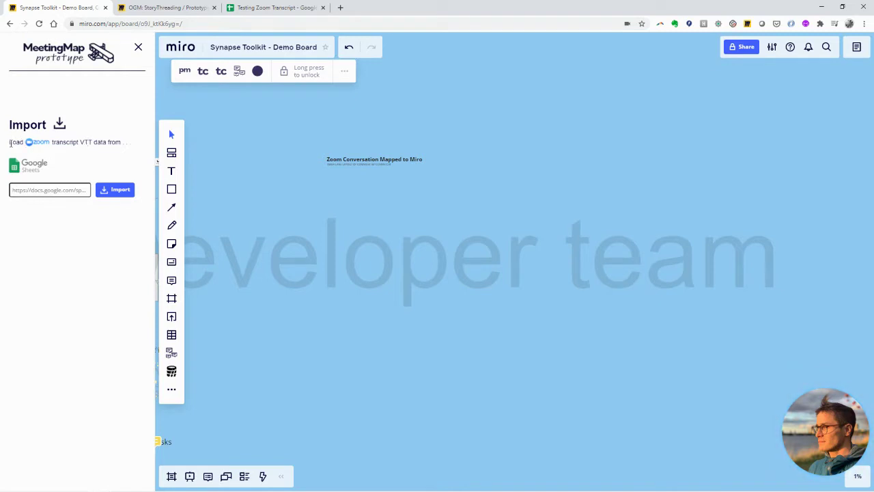
Step: Review the VTT cue rows in the Testing Zoom Transcript sheet and select its URL for copying
click(264, 9)
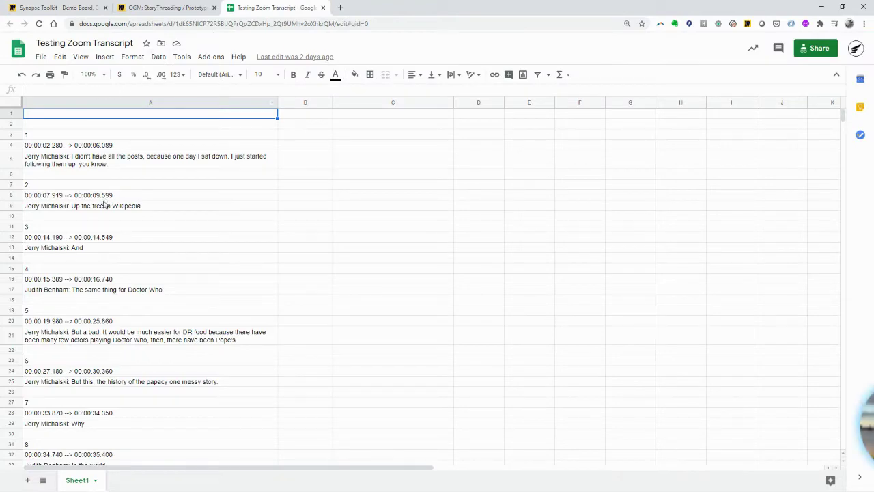
scroll(104, 205, down, 8)
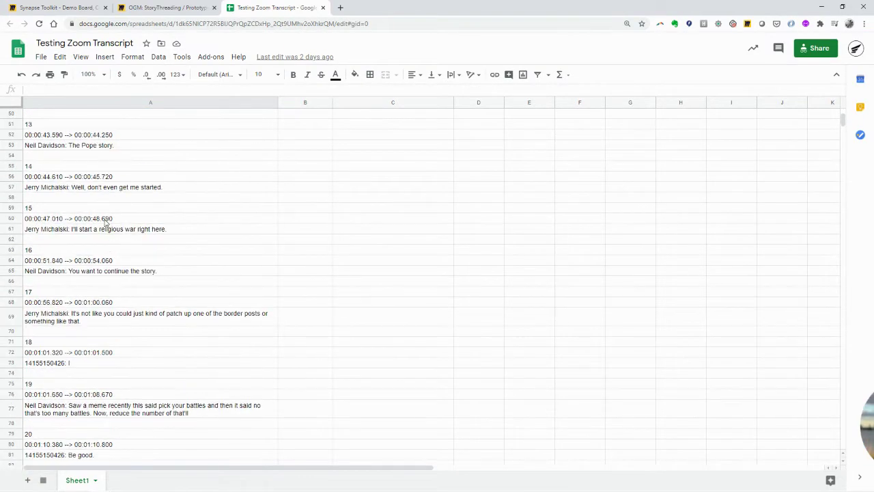
scroll(104, 222, up, 8)
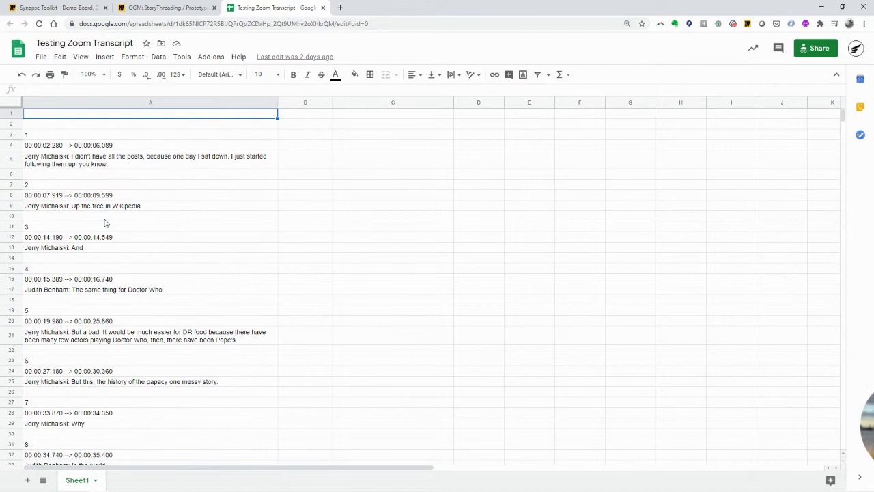
click(244, 216)
click(53, 114)
click(107, 26)
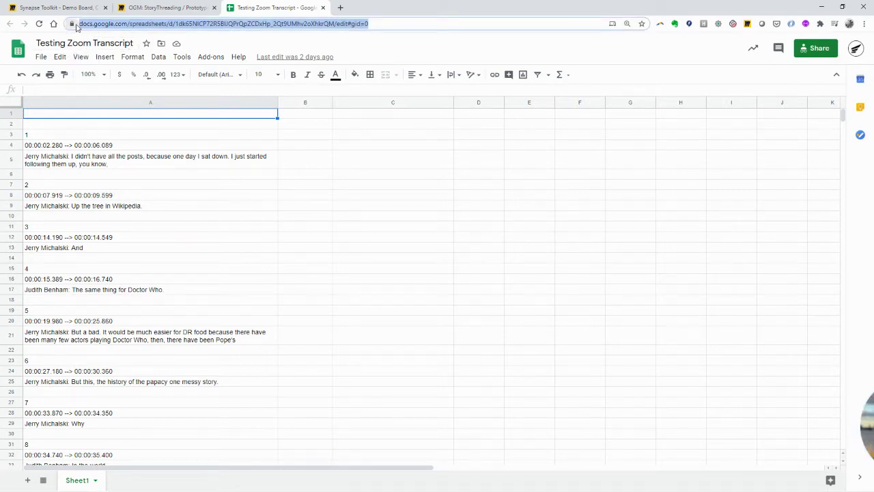
Step: Paste the Testing Zoom Transcript sheet URL into the MeetingMap field on the demo board
click(161, 8)
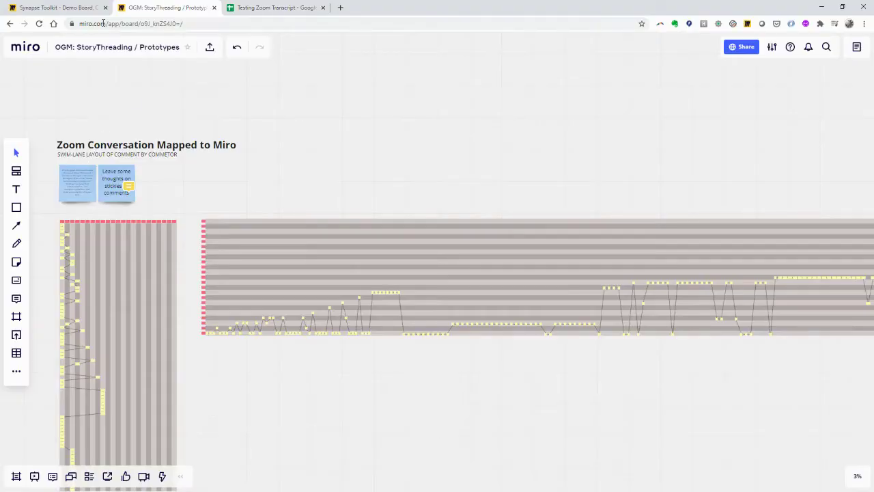
click(60, 8)
click(38, 191)
key(ctrl+v)
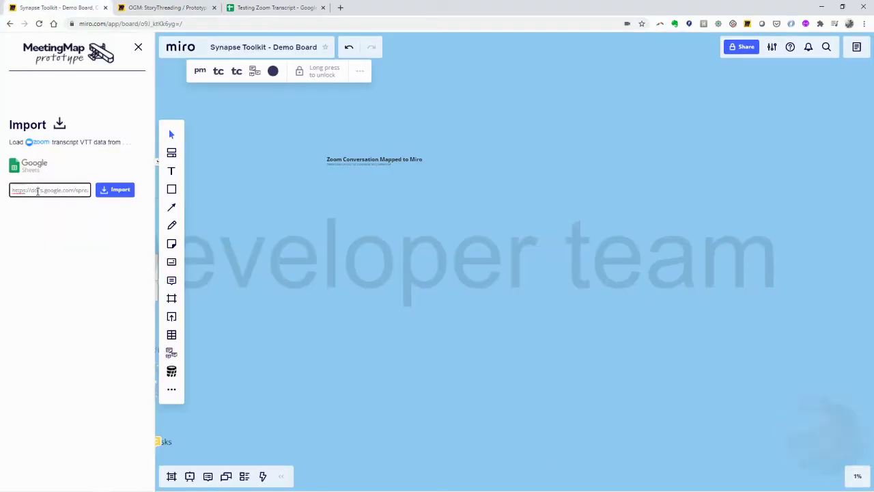
key(ctrl+a)
key(End)
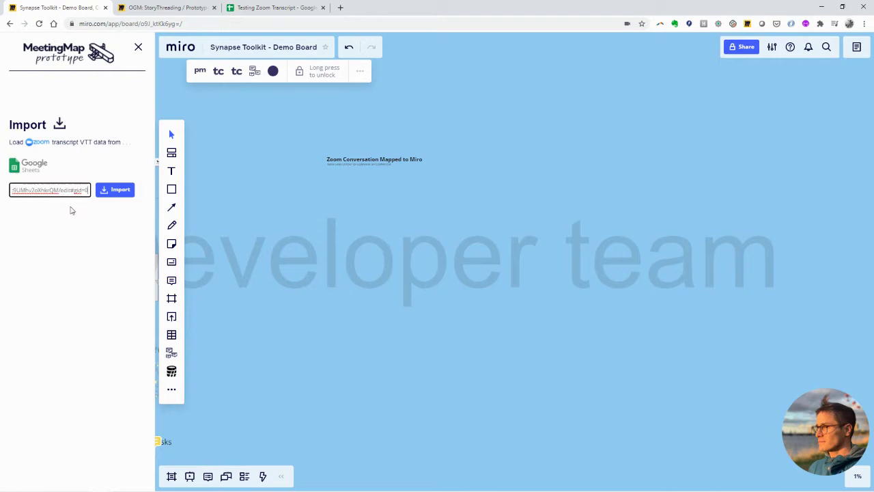
Step: Import the sheet, producing a tall column of transcript entries under 'Zoom Conversation Mapped to Miro'
scroll(428, 211, down, 3)
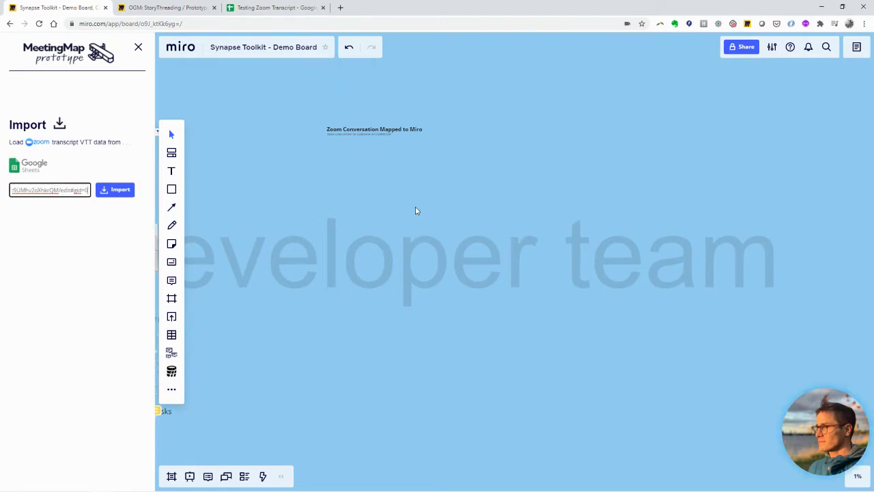
click(119, 194)
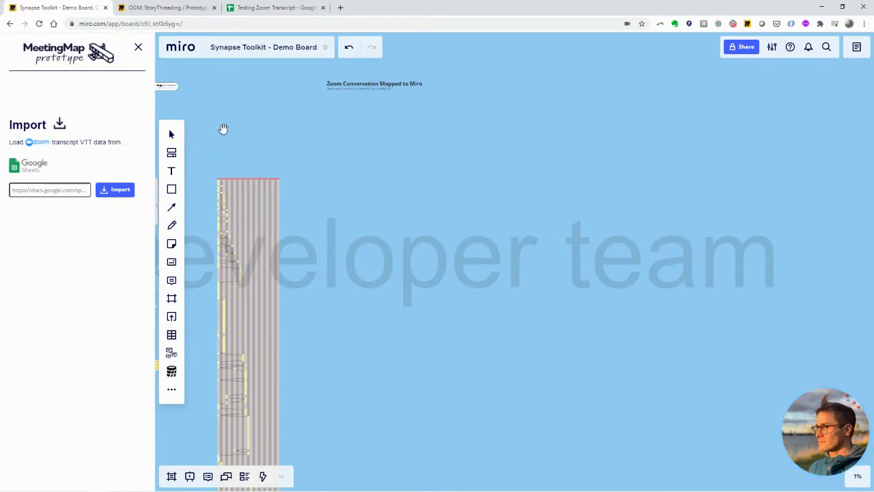
drag(215, 128, 298, 122)
Step: Select the 1445-object transcript grid and place it directly under the 'Zoom Conversation Mapped to Miro' heading
scroll(351, 198, left, 3)
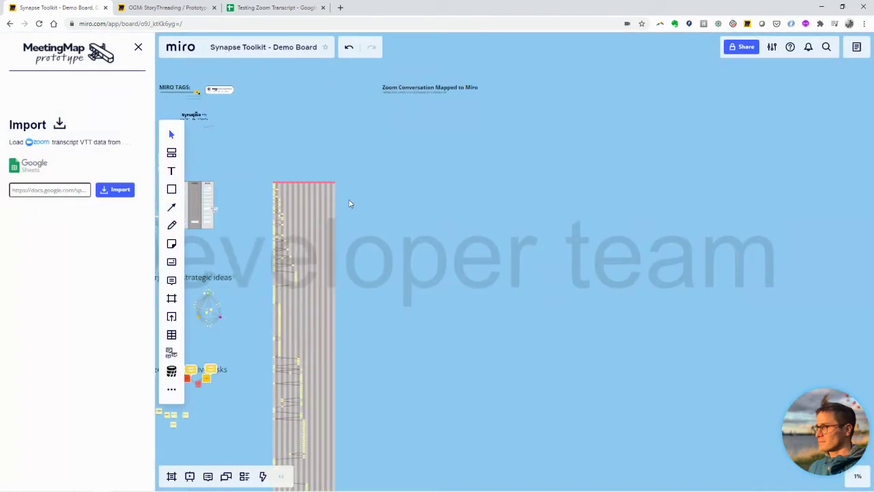
scroll(367, 209, down, 3)
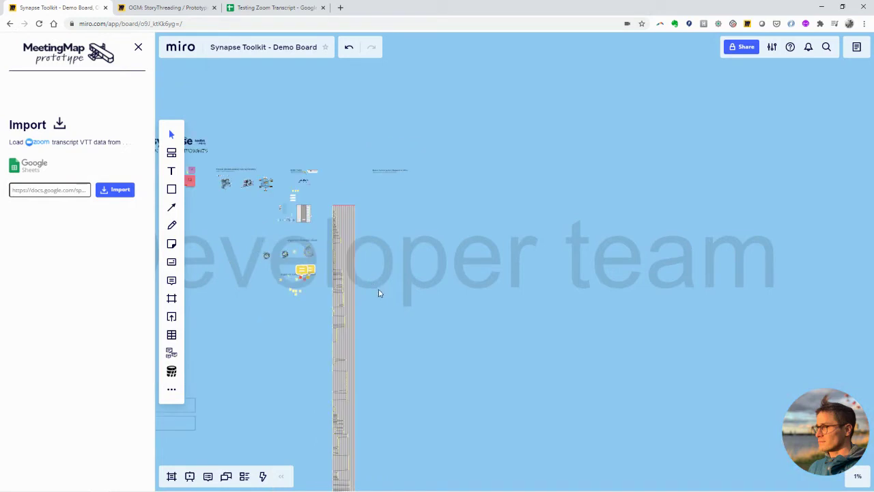
scroll(379, 293, down, 2)
scroll(384, 301, down, 2)
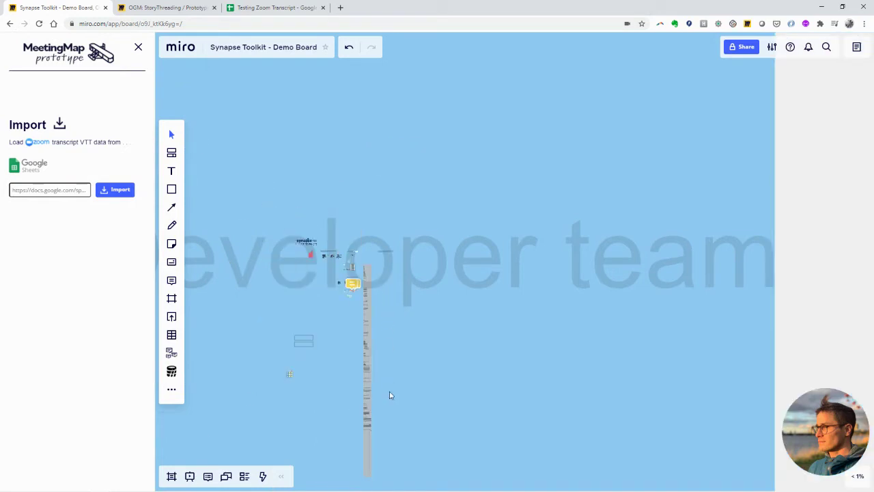
drag(375, 488, 362, 260)
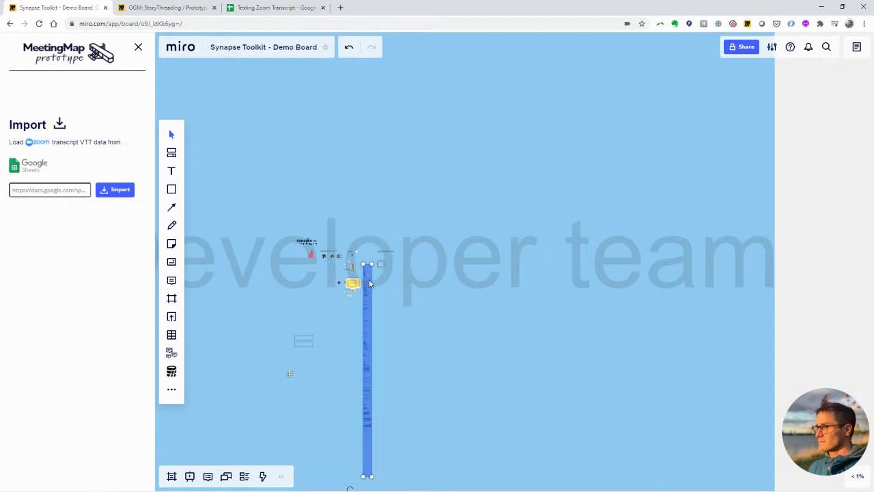
scroll(369, 284, up, 1)
scroll(368, 269, up, 3)
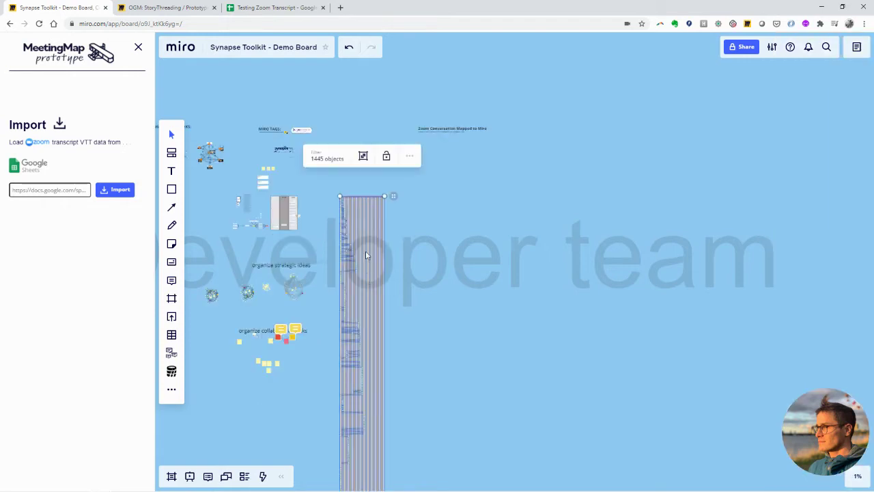
click(445, 196)
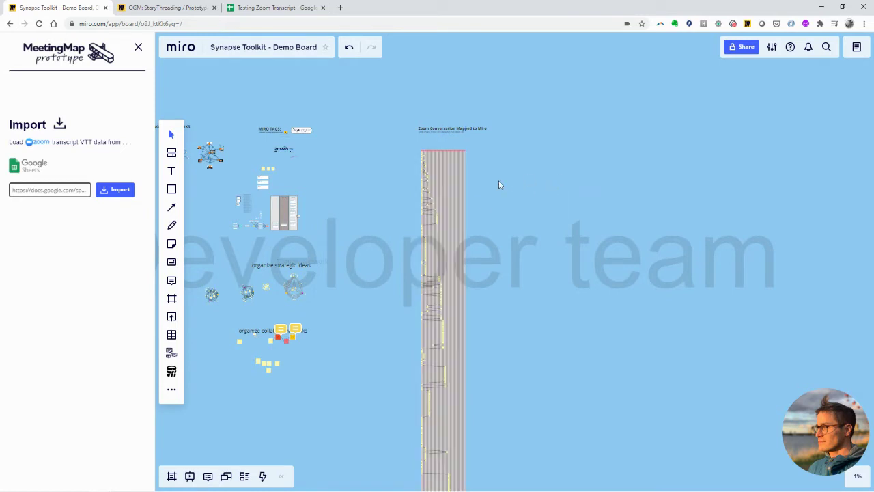
drag(499, 168, 431, 245)
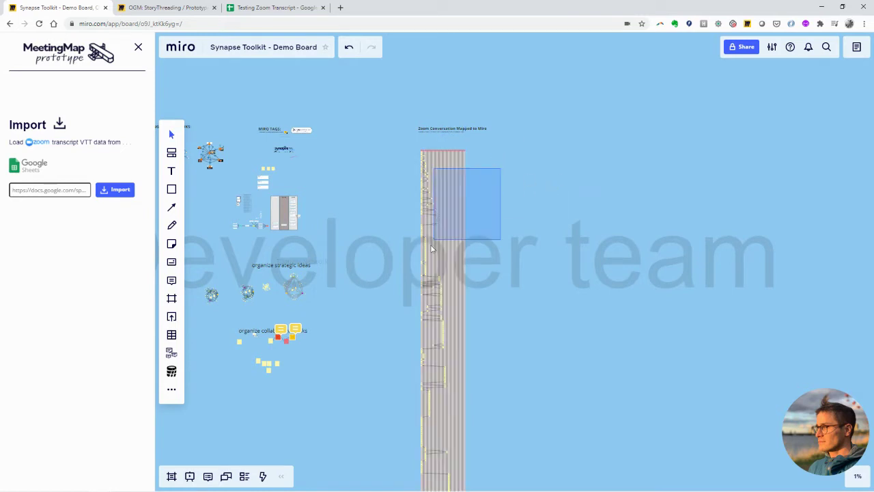
drag(487, 221, 509, 199)
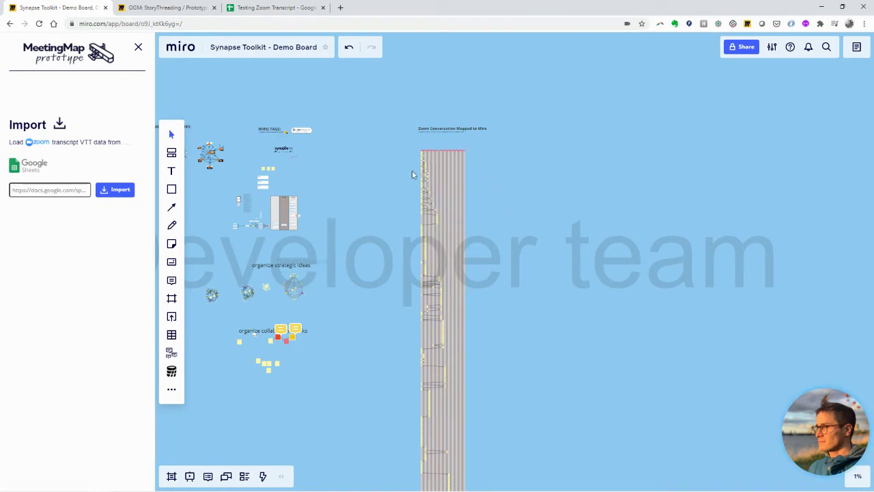
Step: Undo the last edit, then zoom and pan across the speaker name cards and their chained notes
key(ctrl+z)
drag(476, 146, 421, 177)
scroll(348, 194, up, 5)
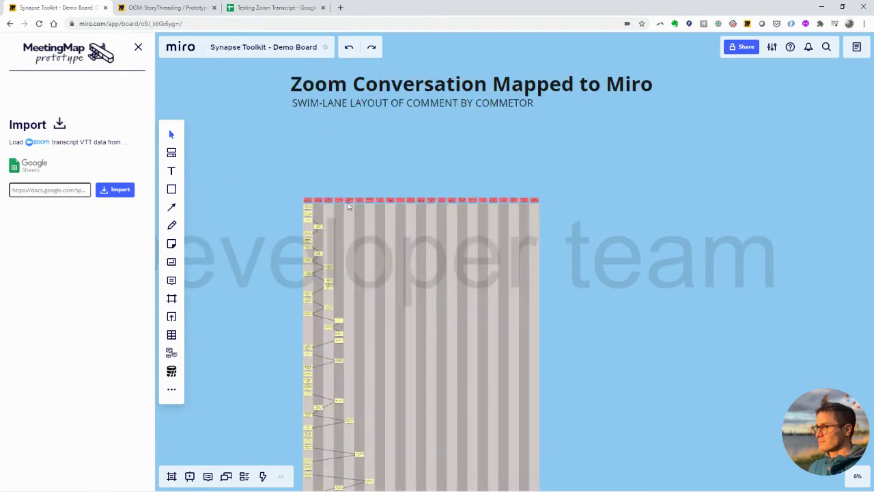
scroll(348, 179, up, 1)
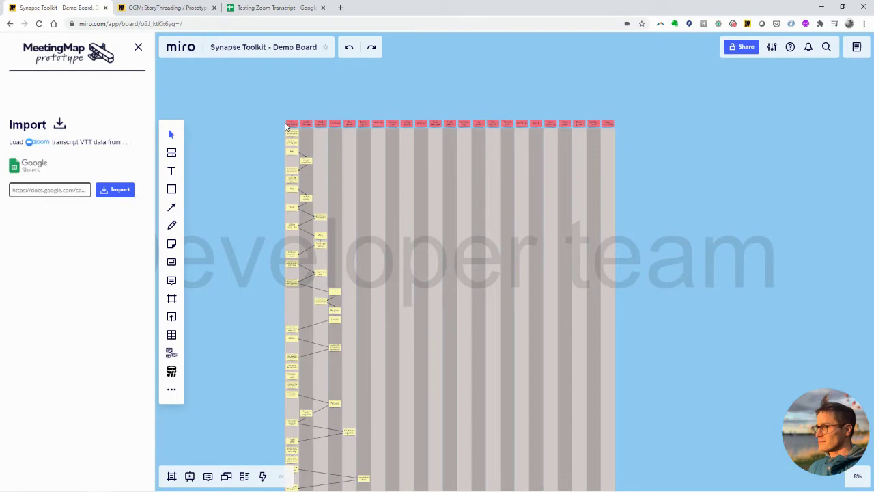
scroll(305, 116, up, 3)
drag(382, 89, 188, 87)
drag(686, 93, 804, 75)
drag(322, 88, 439, 88)
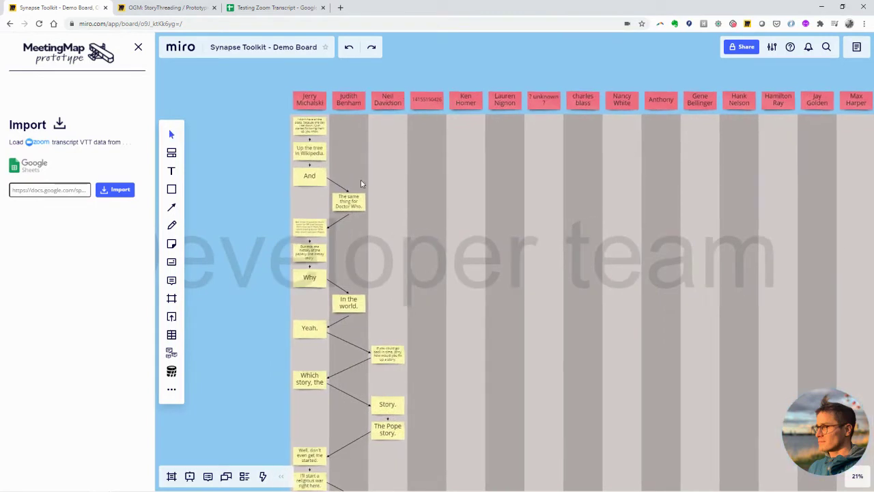
scroll(355, 185, down, 2)
drag(354, 193, 257, 117)
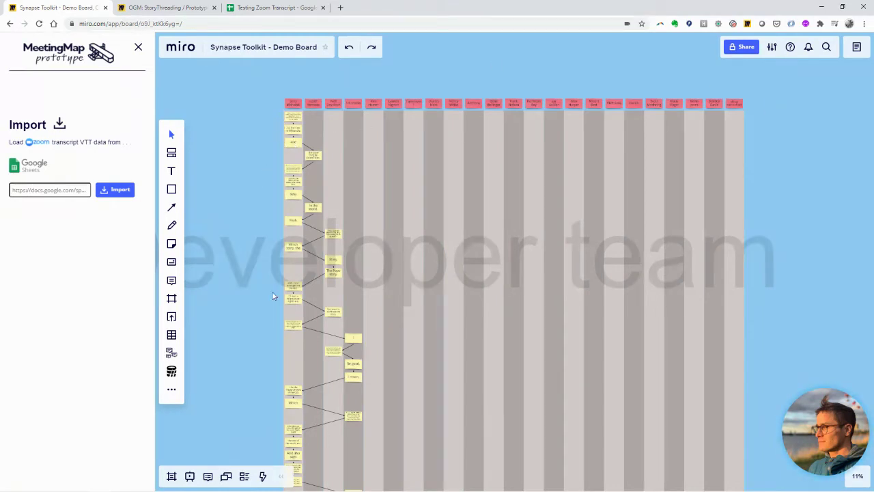
scroll(284, 214, down, 3)
scroll(283, 248, down, 10)
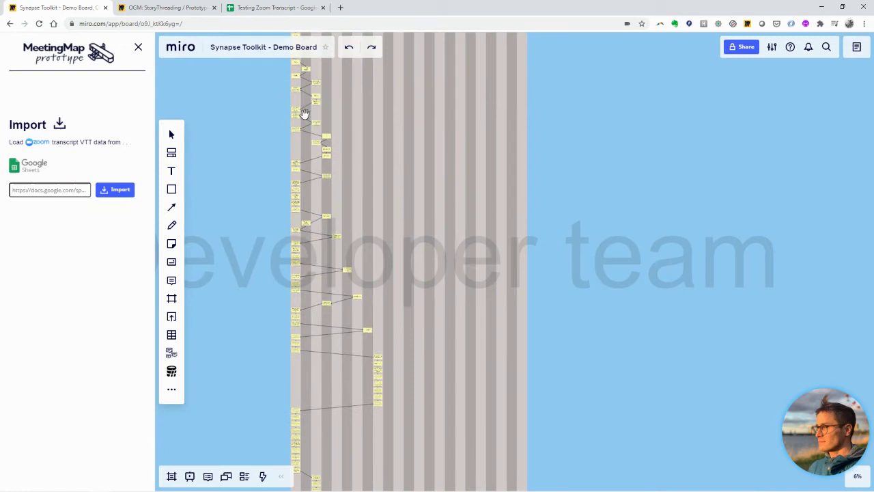
scroll(568, 168, down, 5)
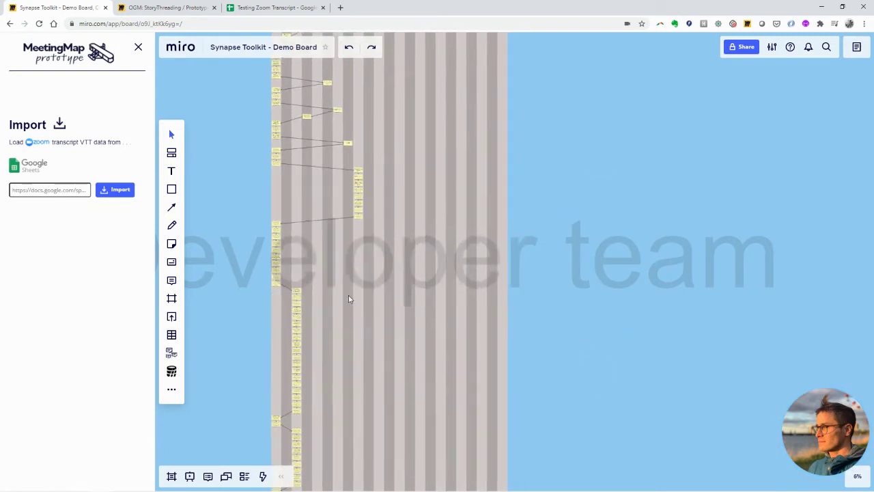
scroll(351, 297, down, 3)
drag(413, 340, 413, 211)
scroll(459, 267, down, 2)
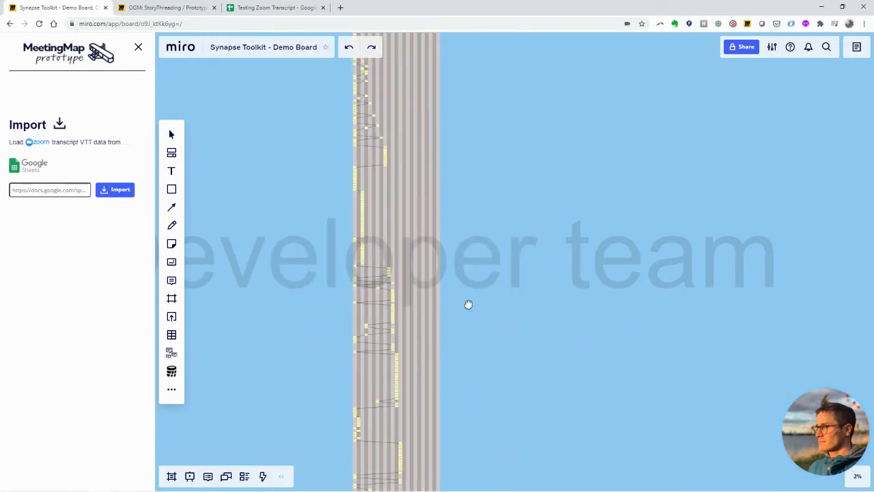
drag(469, 303, 444, 175)
scroll(429, 279, down, 5)
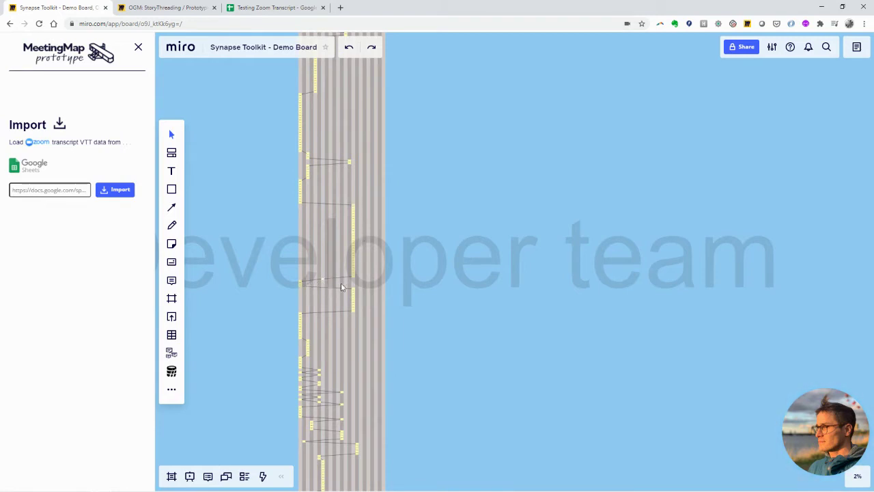
drag(425, 333, 407, 139)
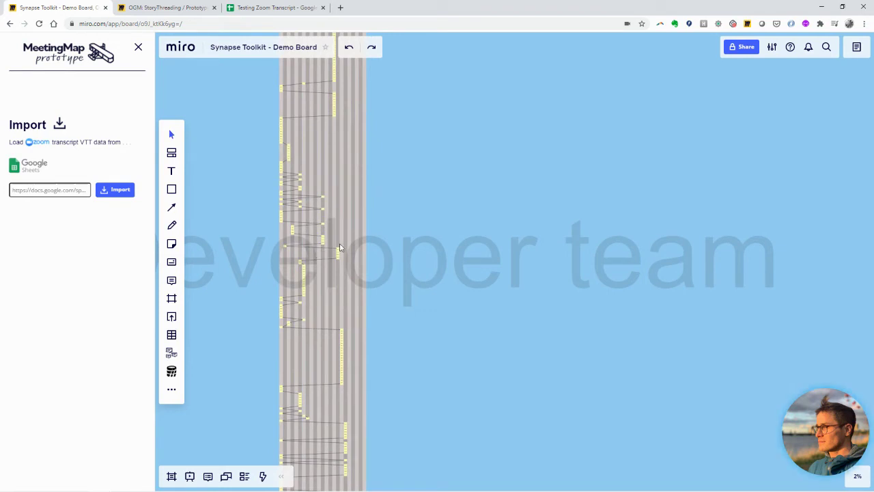
scroll(290, 192, up, 1)
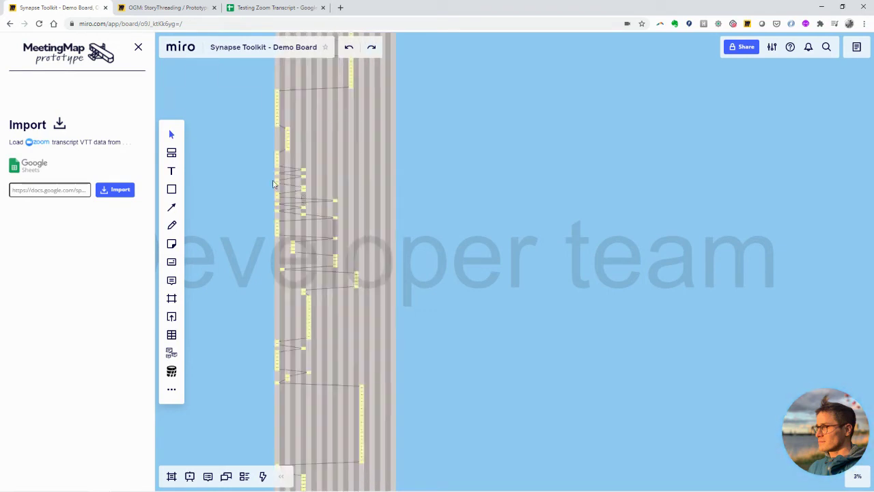
scroll(275, 185, up, 2)
scroll(403, 273, down, 5)
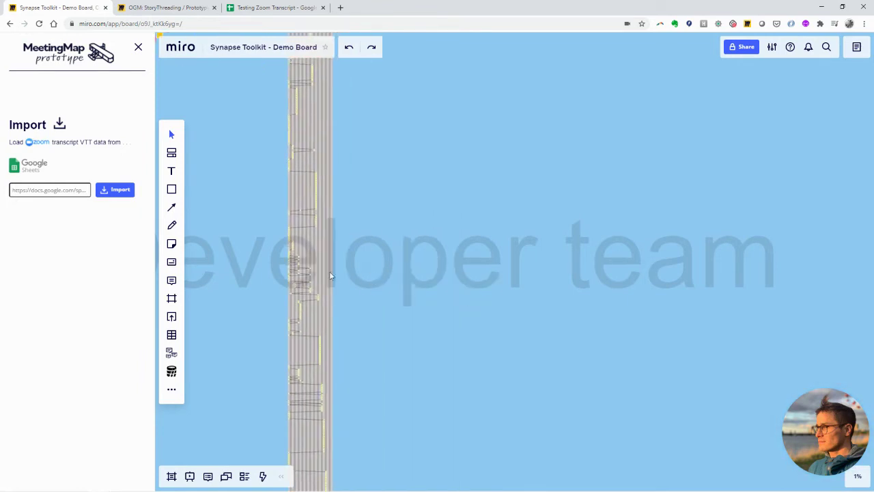
drag(348, 256, 281, 317)
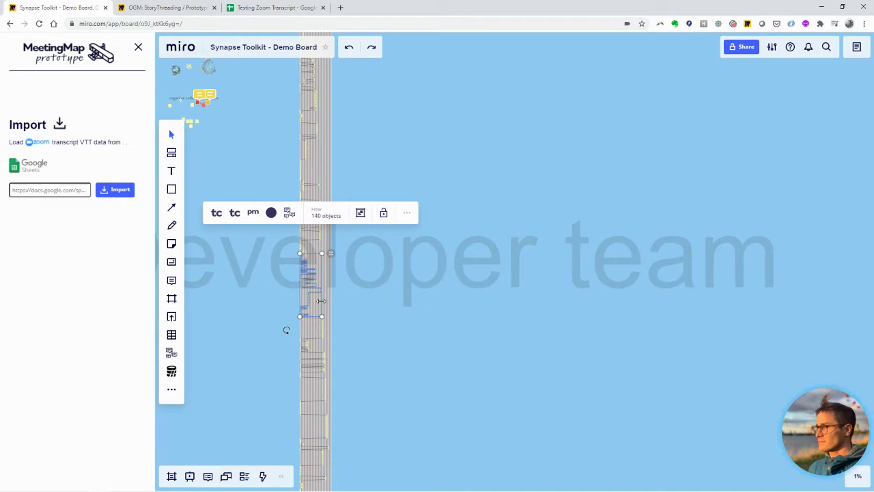
scroll(338, 293, up, 3)
drag(370, 360, 392, 250)
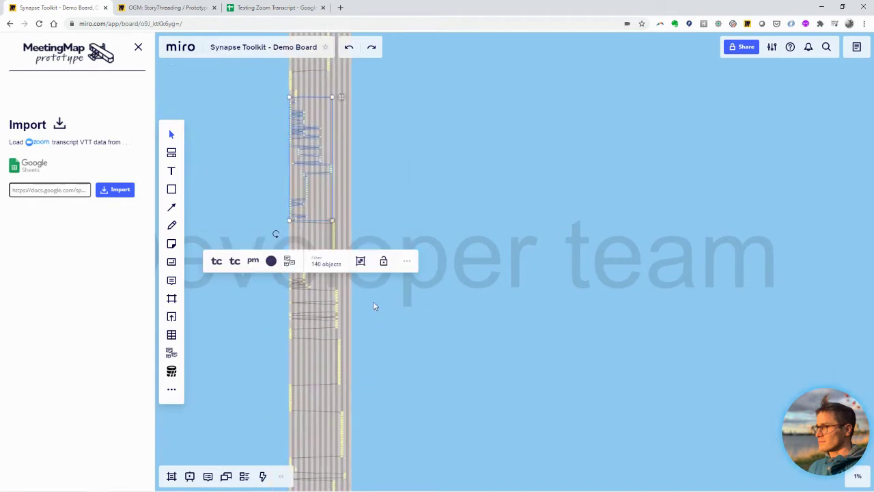
click(396, 299)
click(337, 91)
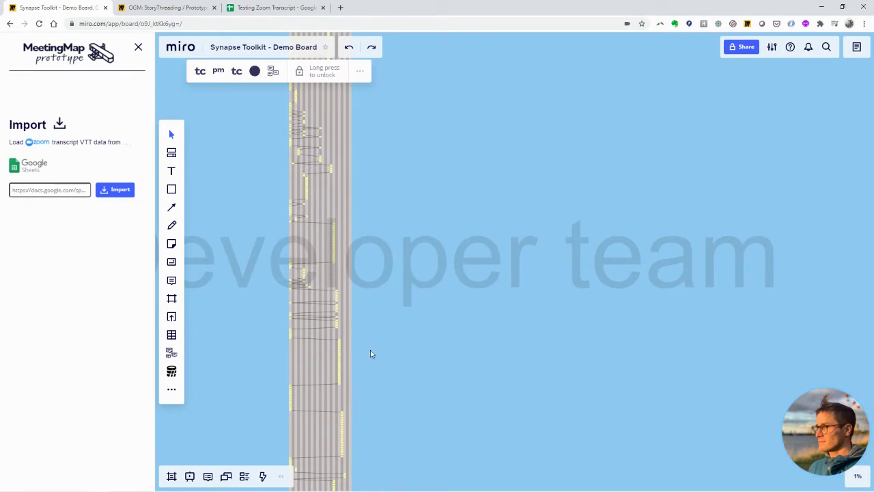
scroll(370, 353, down, 3)
drag(381, 352, 378, 247)
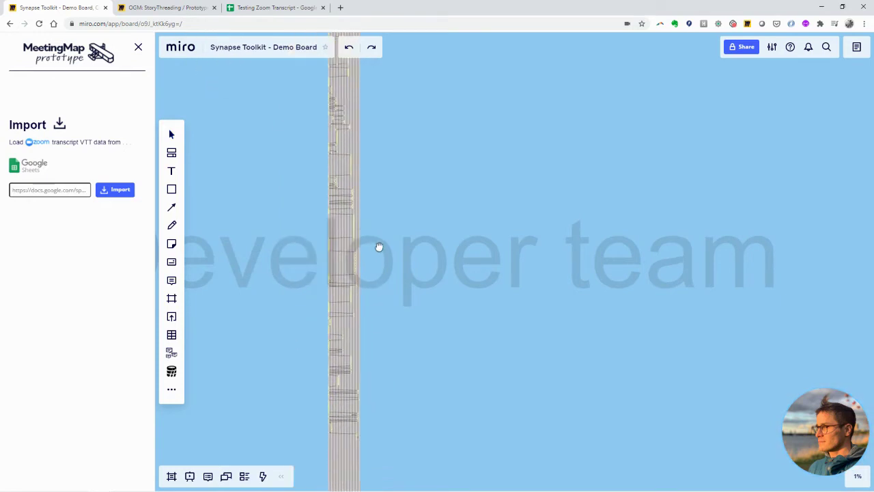
scroll(373, 217, up, 2)
click(364, 211)
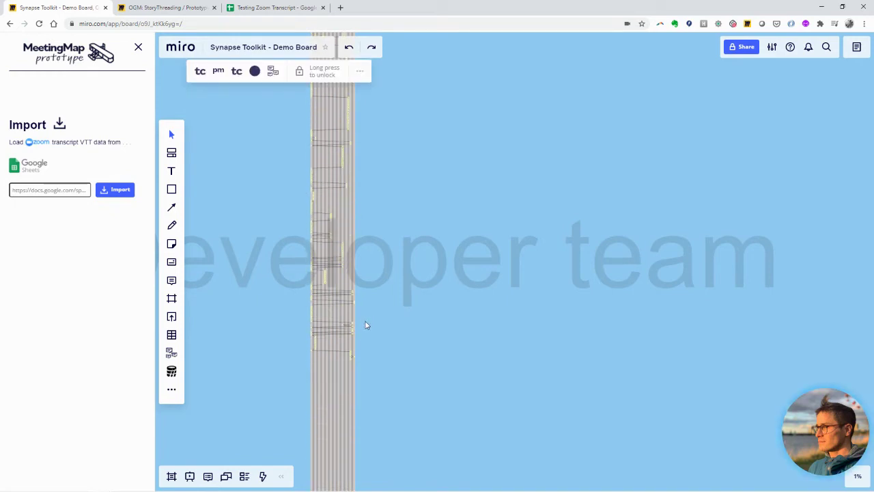
Step: Zoom in to read the utterance sticky notes in the speaker lanes, then zoom back out
scroll(327, 322, up, 5)
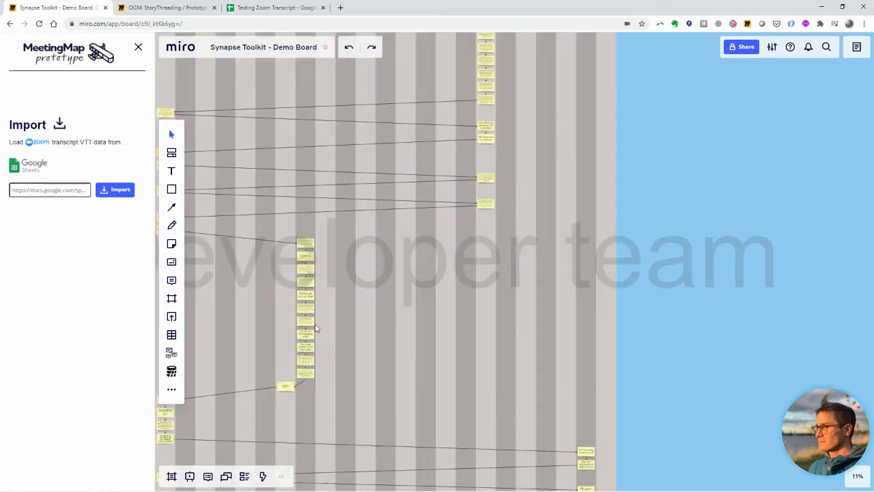
scroll(362, 313, up, 3)
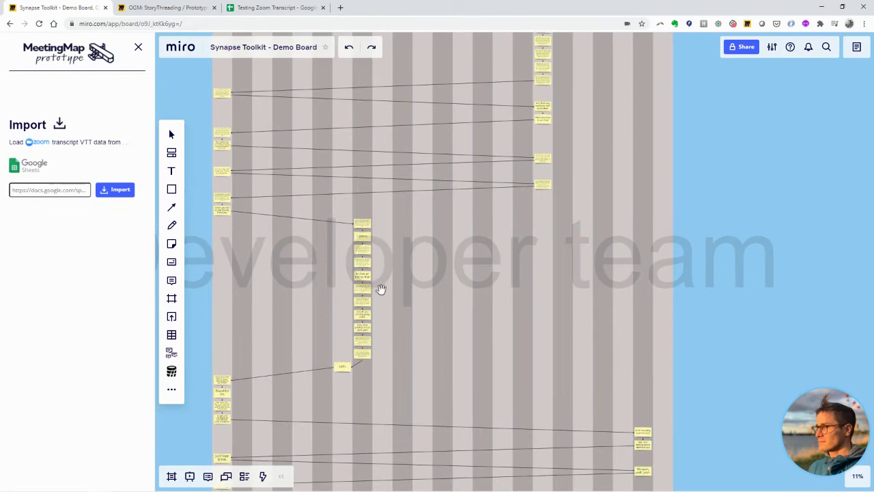
scroll(373, 296, up, 2)
scroll(373, 297, up, 4)
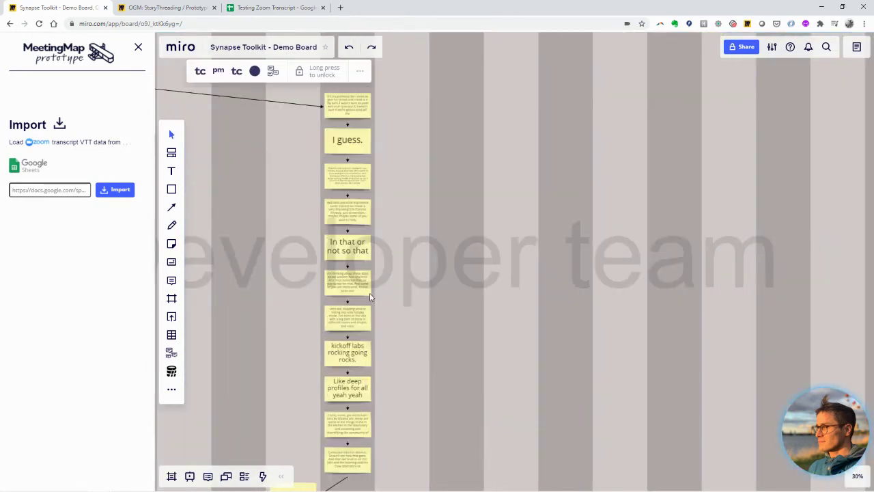
scroll(358, 306, up, 4)
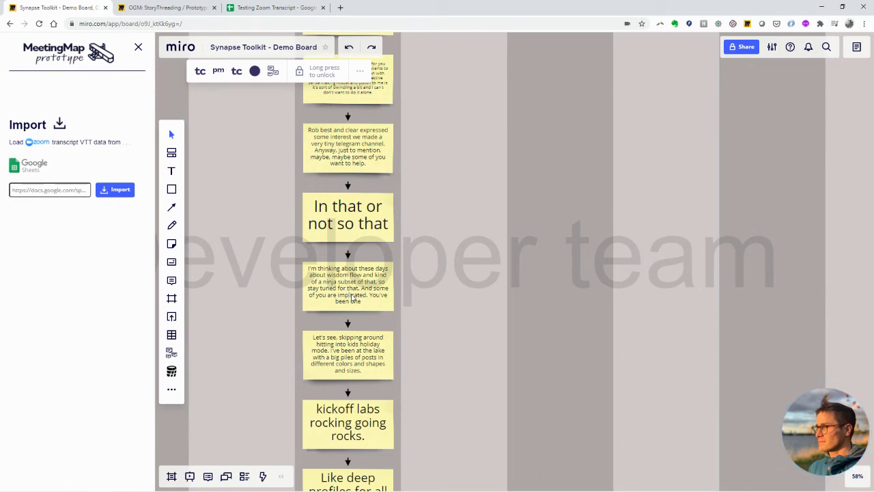
scroll(353, 299, down, 5)
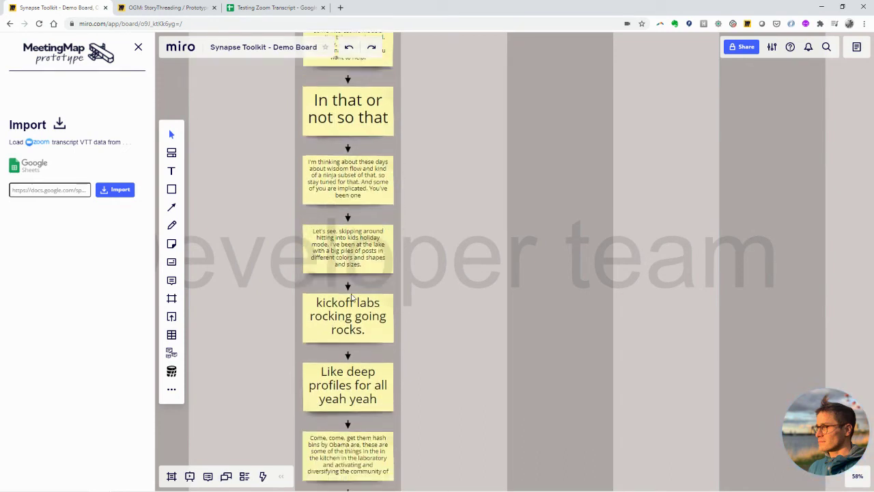
scroll(367, 278, down, 4)
click(367, 277)
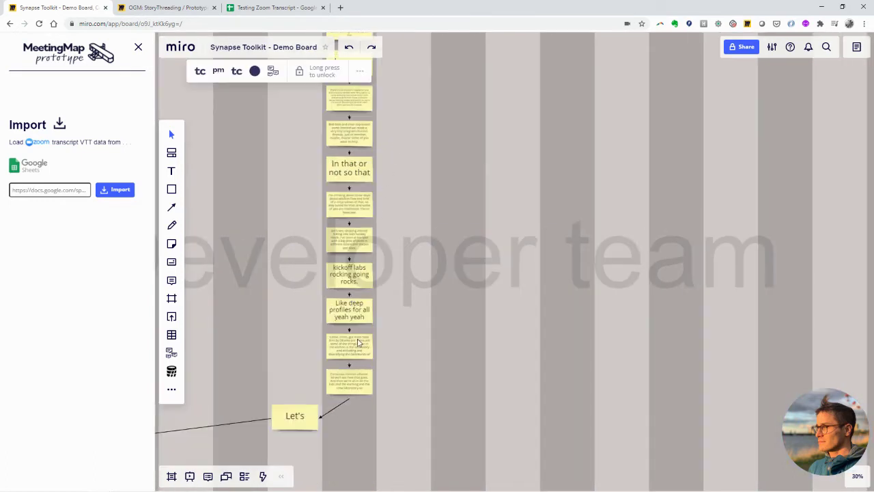
scroll(353, 336, down, 2)
scroll(353, 336, down, 5)
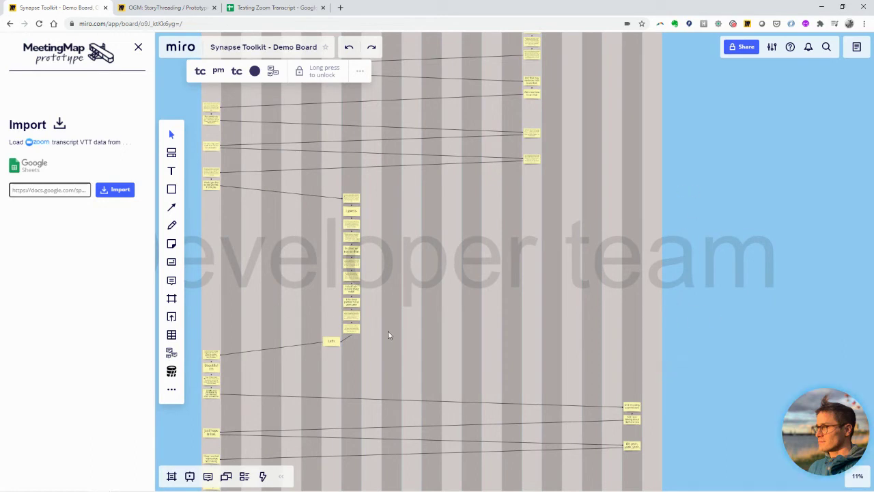
scroll(390, 333, down, 5)
scroll(483, 336, down, 5)
Step: Pan to the lower board, inspect a connector between lanes, and bring up the shape choices
drag(601, 359, 470, 285)
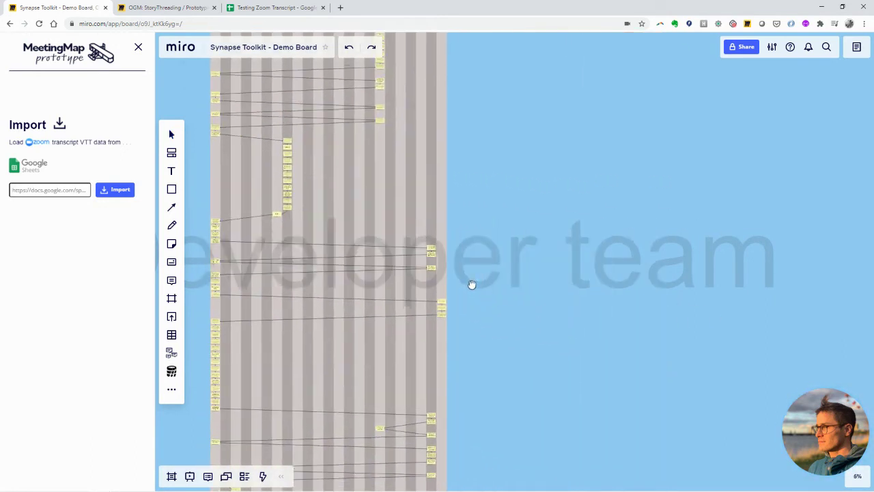
scroll(467, 341, down, 5)
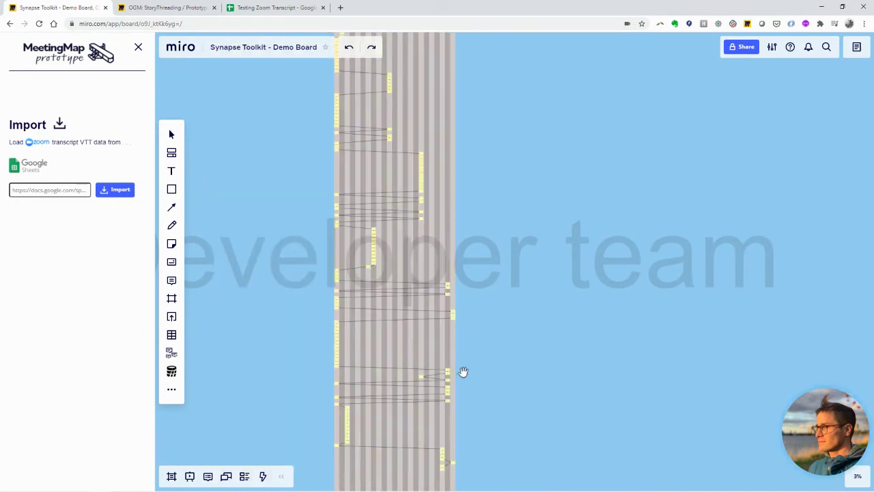
drag(463, 371, 454, 271)
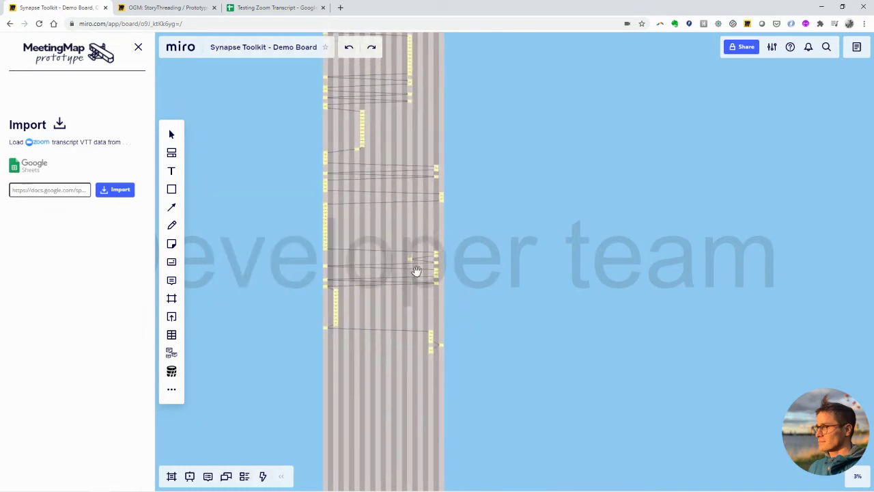
click(416, 271)
scroll(444, 276, up, 5)
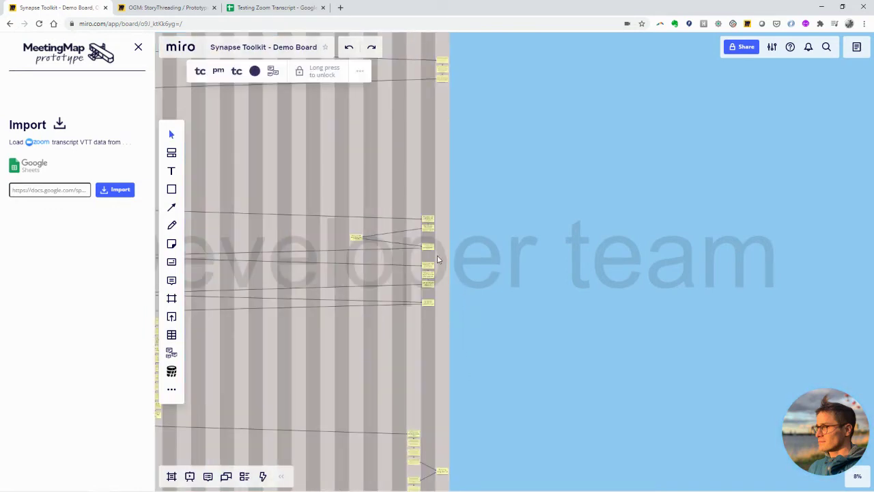
scroll(418, 292, up, 2)
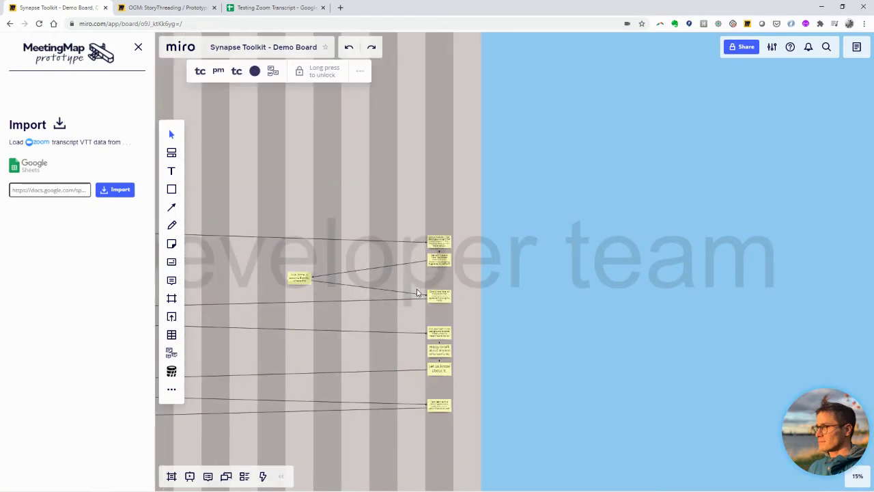
scroll(539, 306, up, 2)
drag(538, 306, 469, 169)
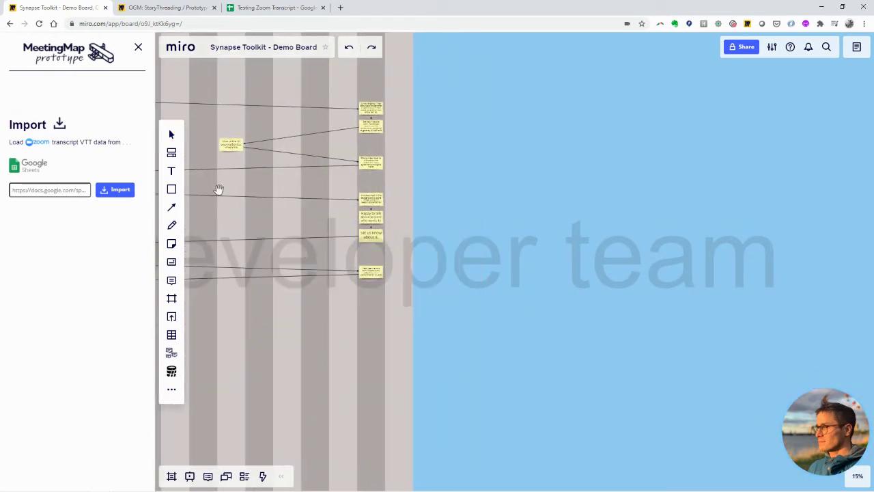
click(306, 247)
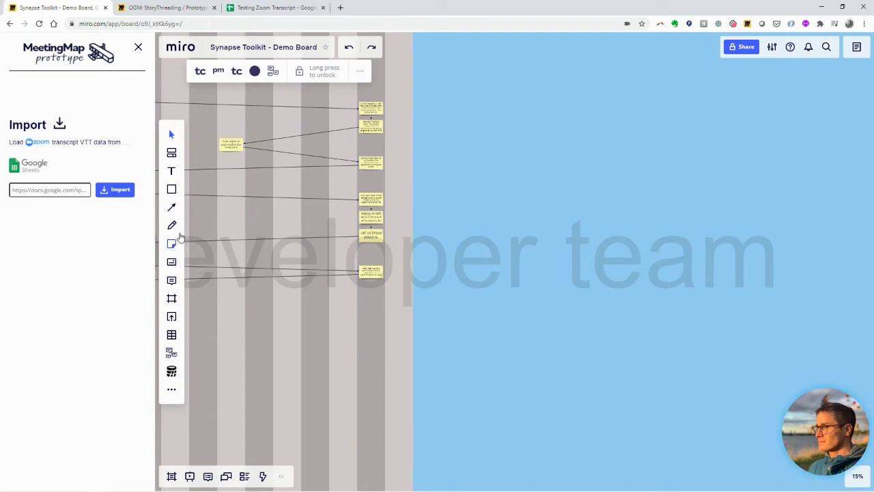
click(172, 189)
Step: Draw a circle around notes in the right-hand lane with a maximum-thickness crimson border
click(238, 161)
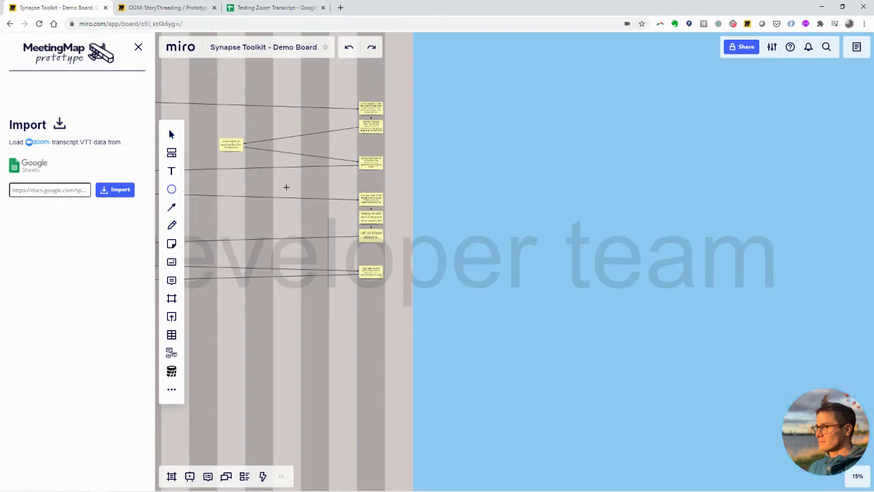
drag(440, 176, 314, 316)
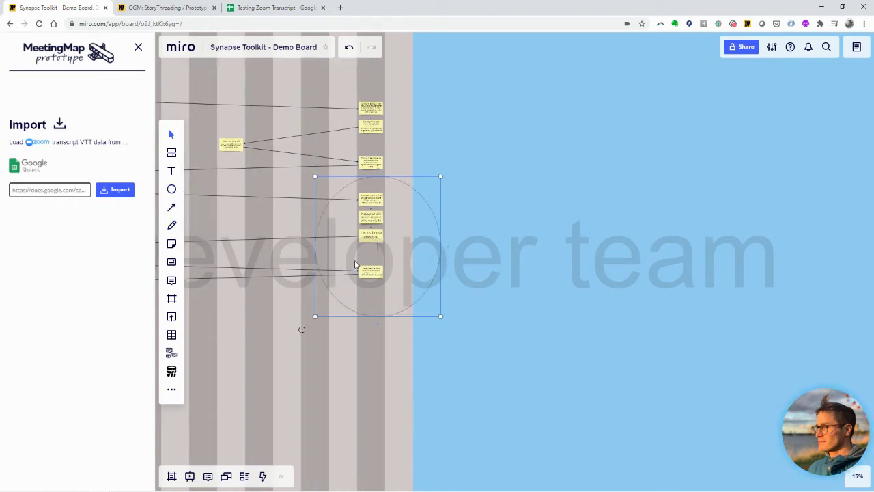
click(228, 136)
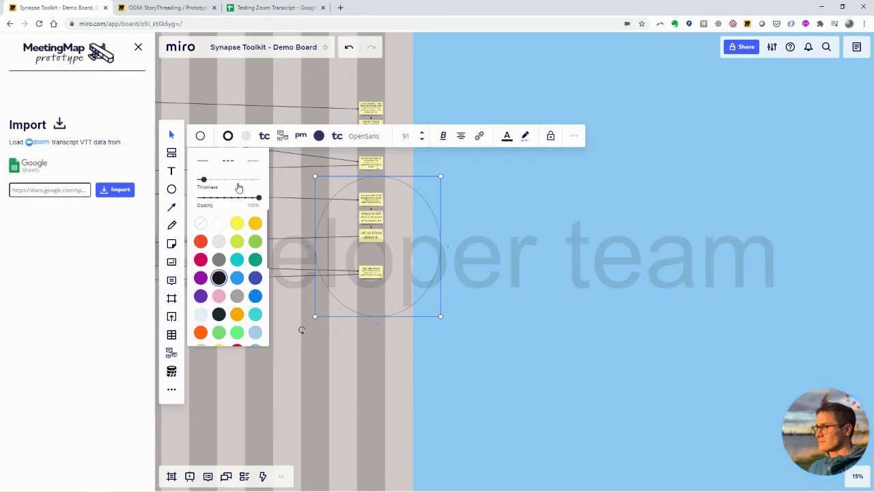
drag(204, 180, 260, 179)
click(200, 259)
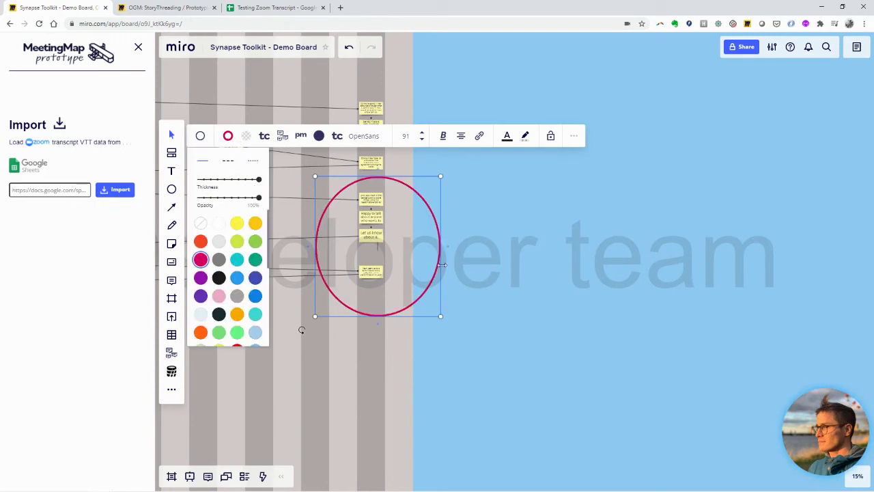
Step: Branch a connector from the circled note to a new sticky note attached at its end
click(369, 239)
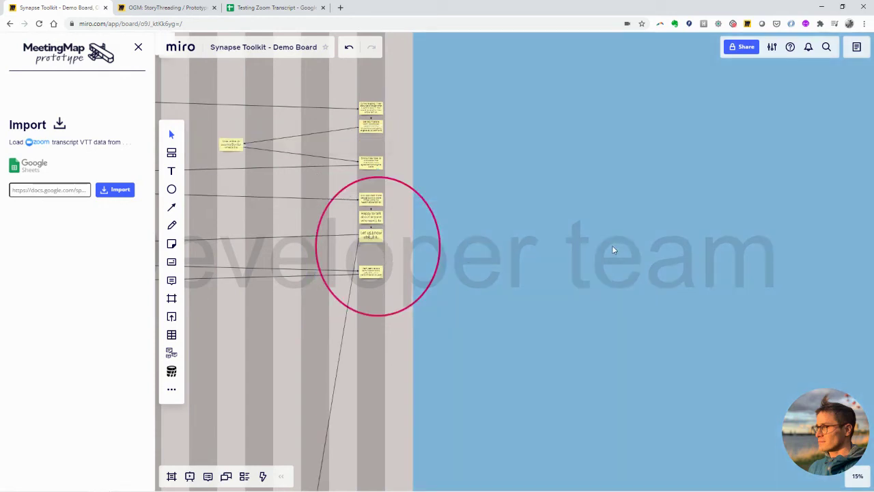
drag(371, 244, 520, 262)
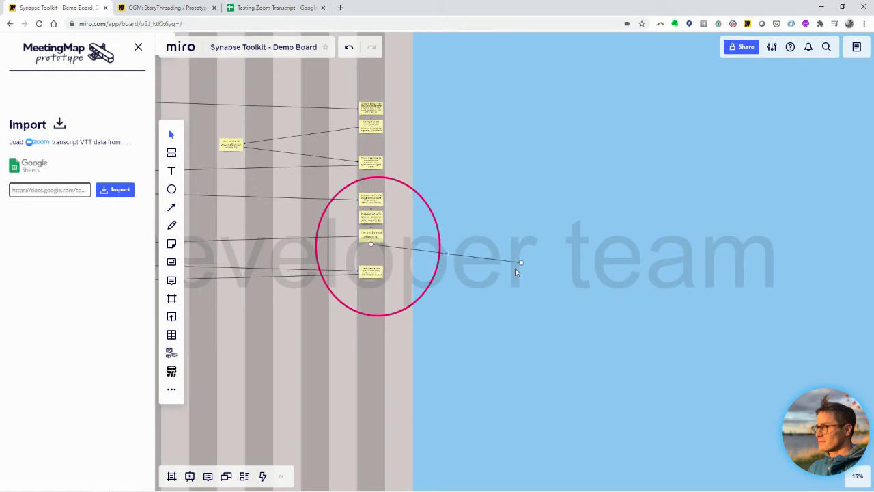
click(529, 272)
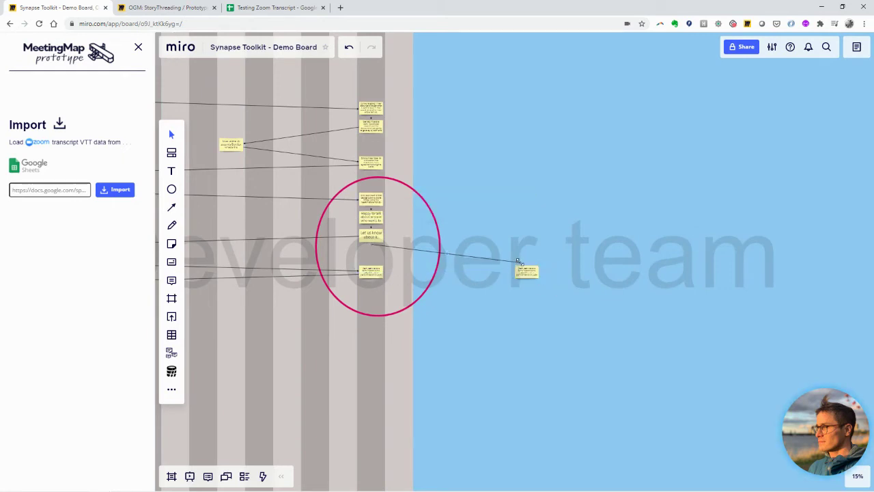
click(484, 257)
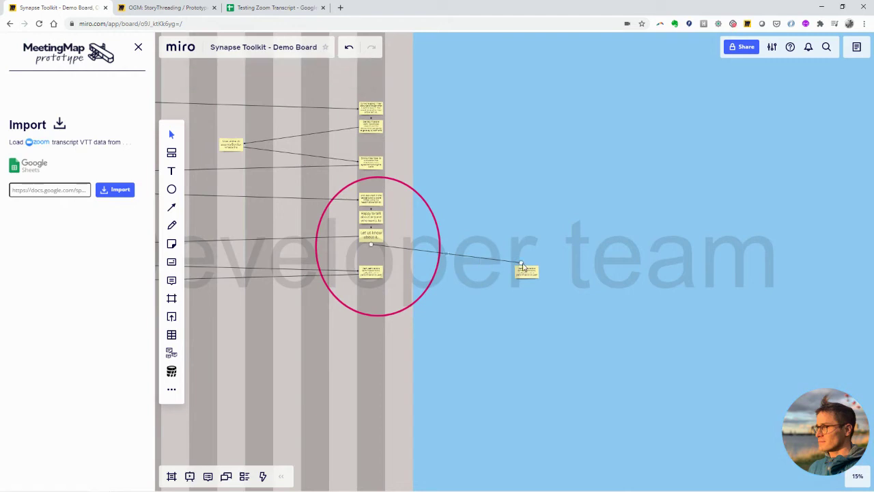
drag(523, 265, 526, 270)
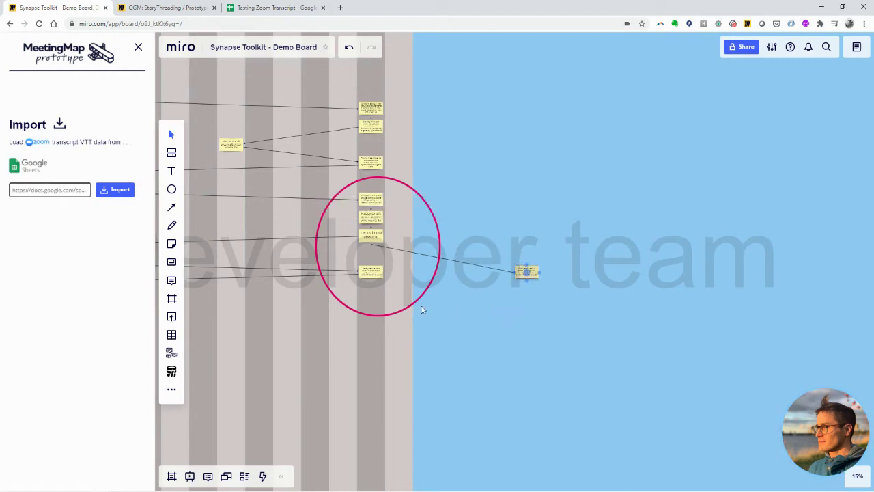
scroll(404, 296, down, 4)
Step: Zoom out over the vertical swim-lane board, pan across it, then zoom into one speaker's column
scroll(414, 316, down, 4)
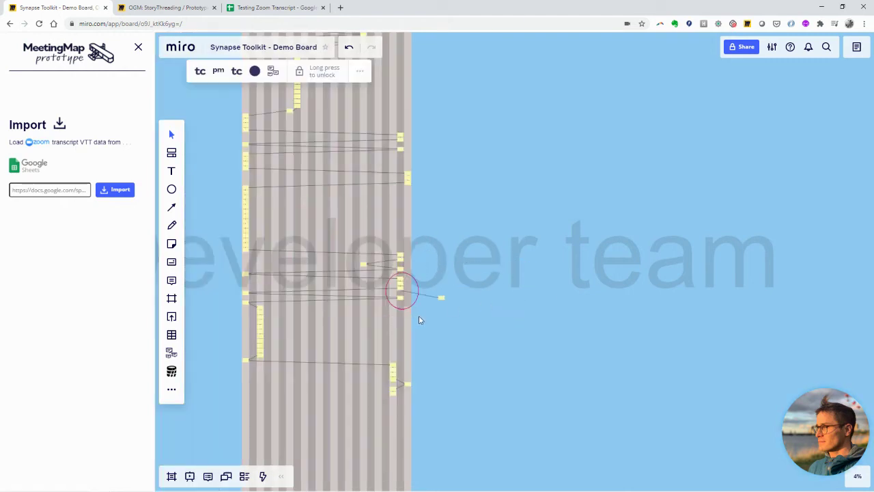
scroll(417, 316, down, 1)
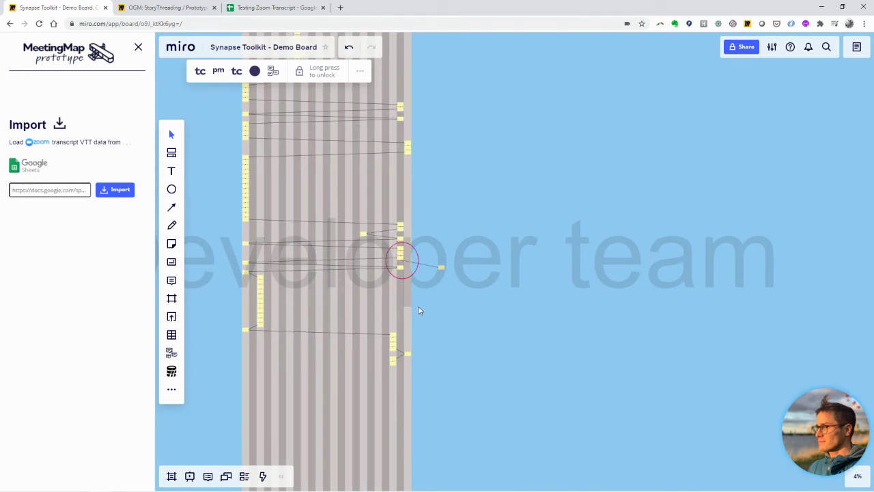
scroll(419, 307, down, 5)
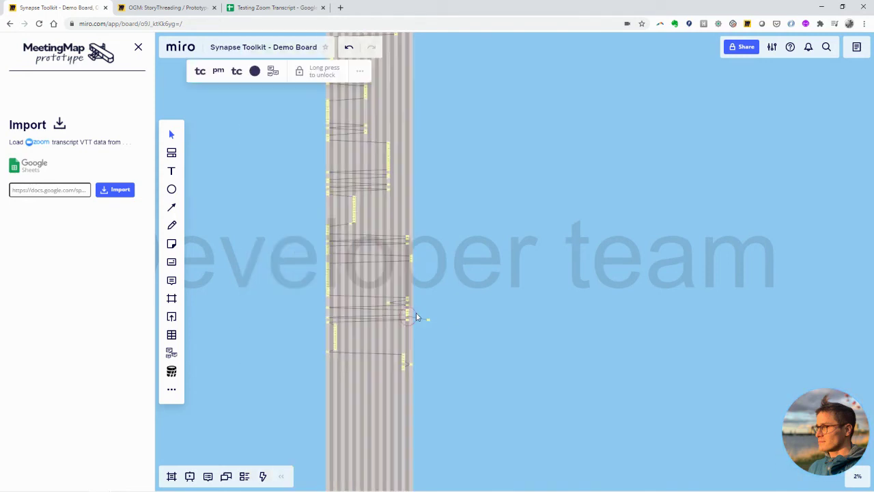
scroll(417, 314, up, 5)
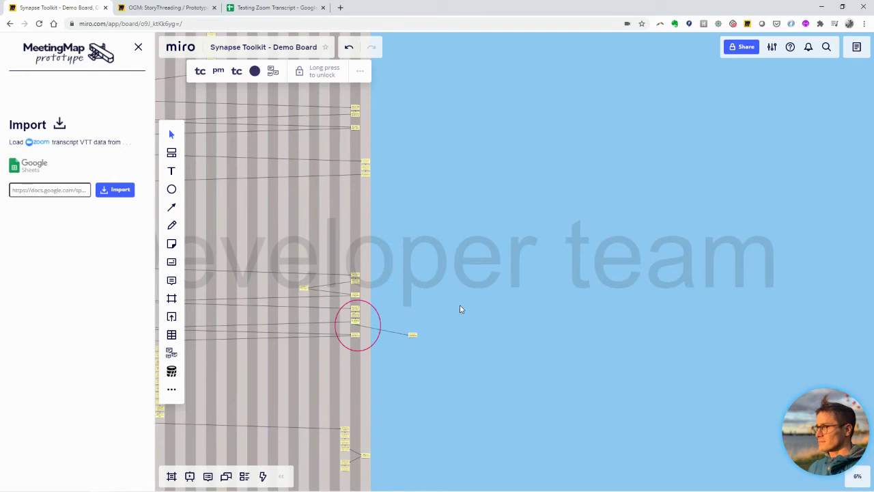
scroll(355, 317, down, 5)
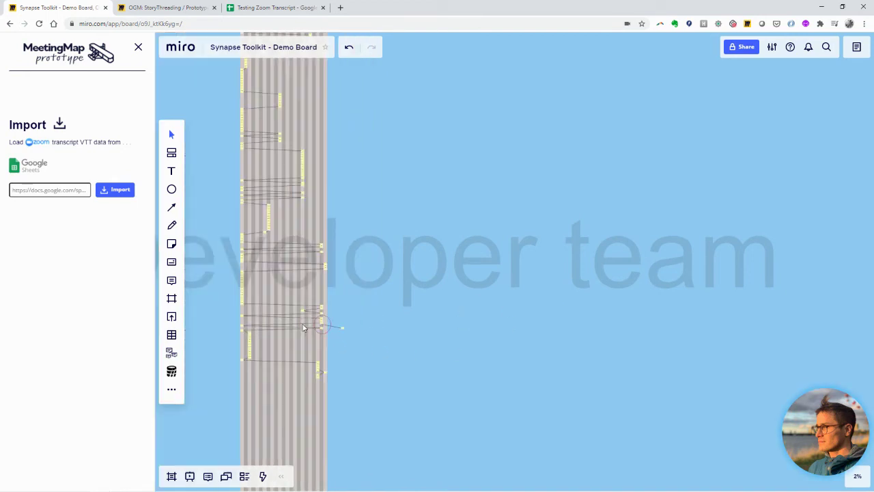
drag(355, 303, 391, 302)
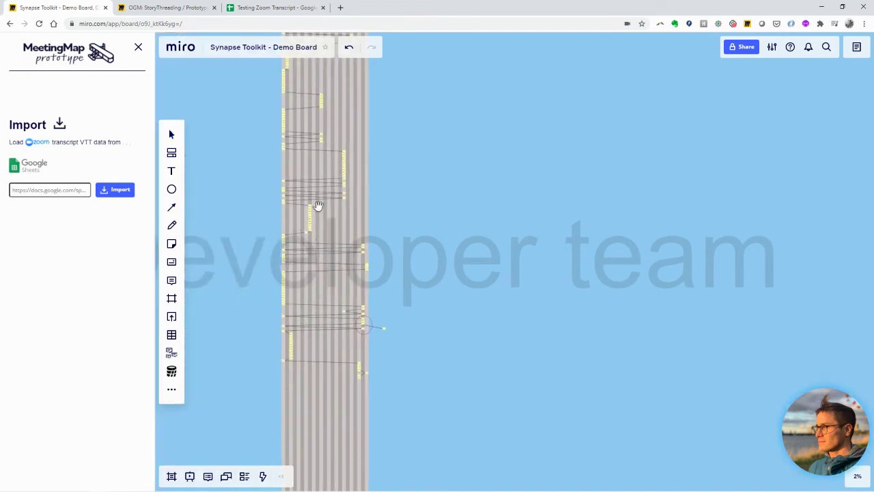
scroll(309, 217, up, 5)
scroll(309, 217, up, 6)
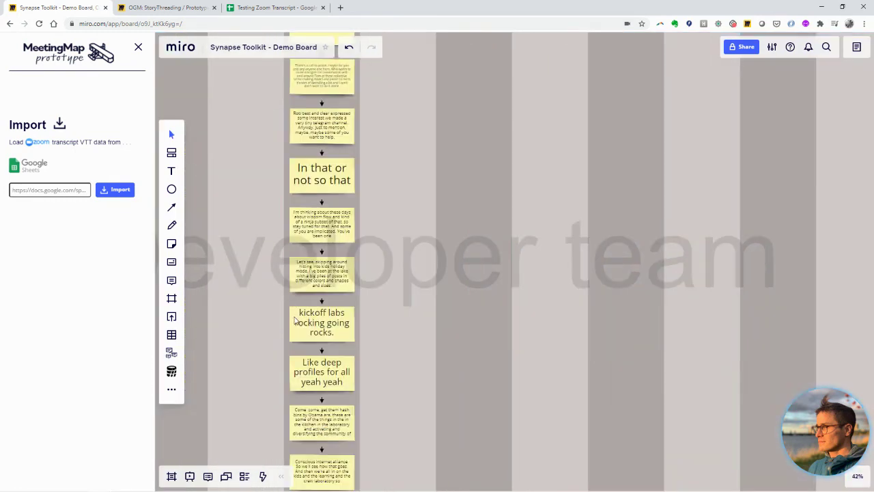
Step: Open and dismiss the tag choices on the 'kickoff labs rocking going rocks.' sticky, then zoom out over the grid
click(295, 319)
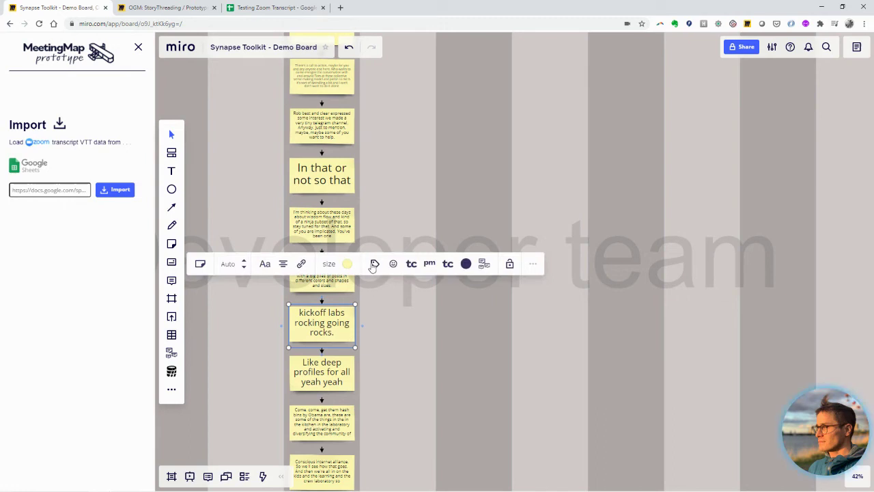
click(374, 263)
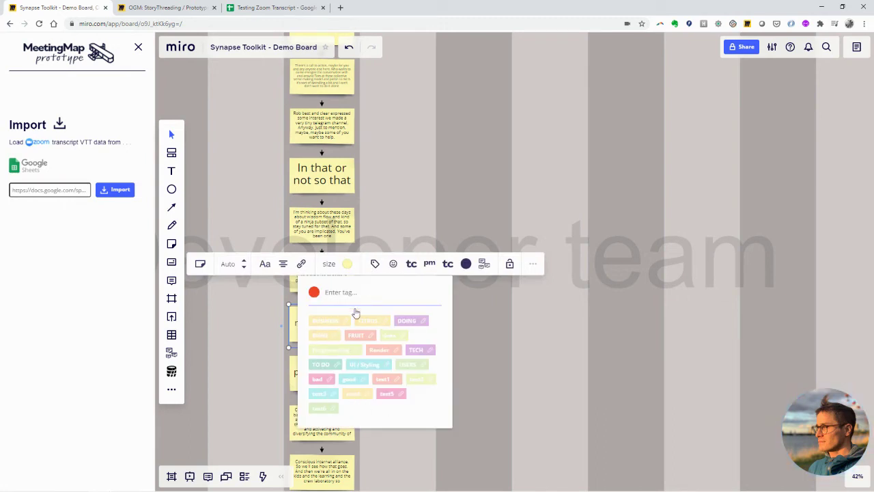
click(265, 317)
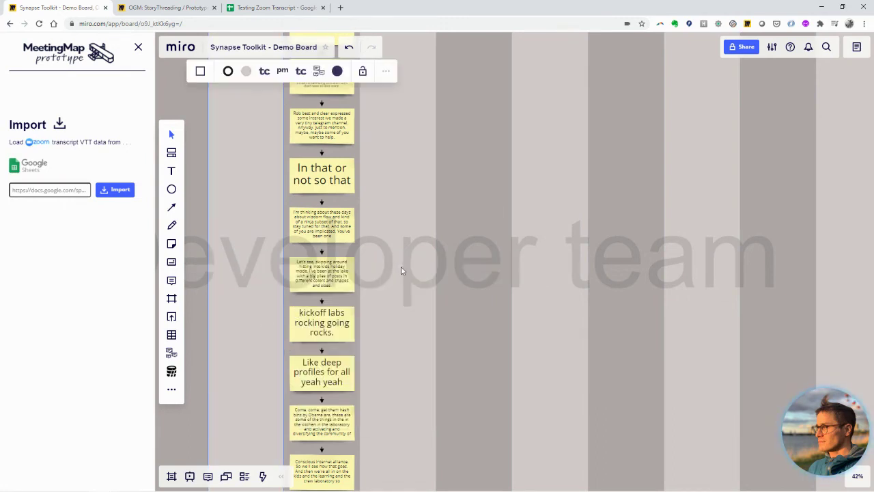
scroll(403, 270, down, 10)
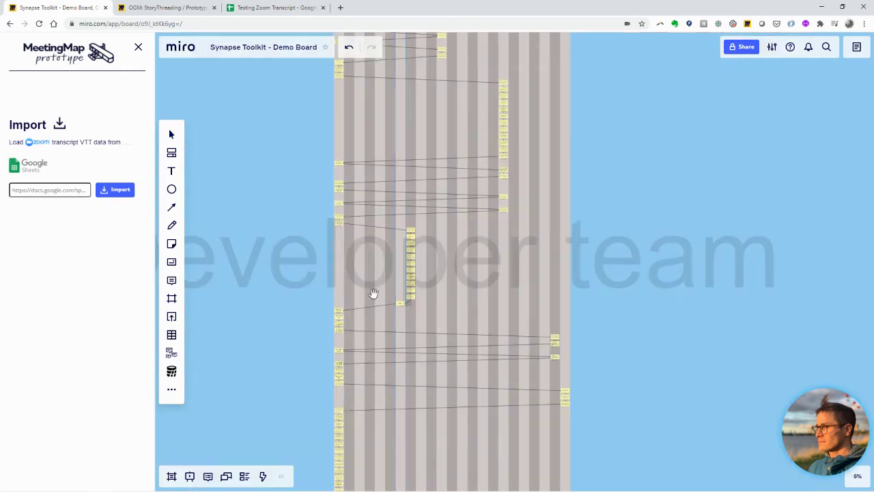
drag(575, 244, 460, 320)
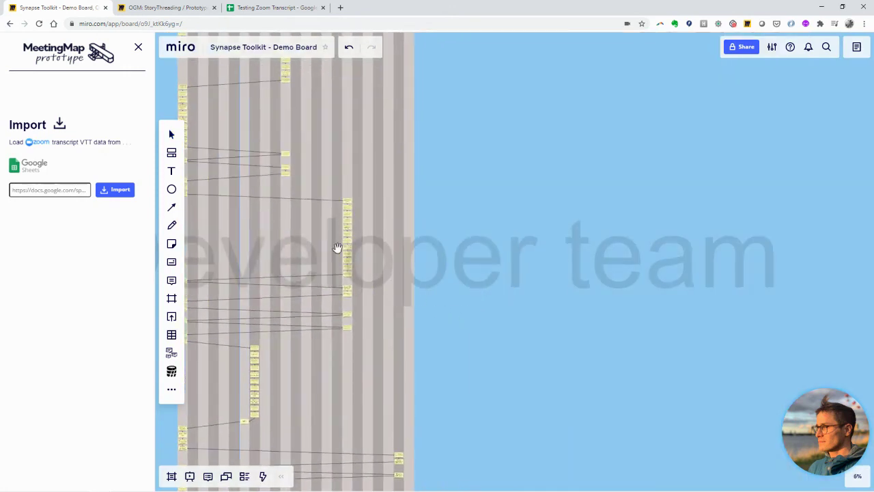
scroll(341, 254, down, 3)
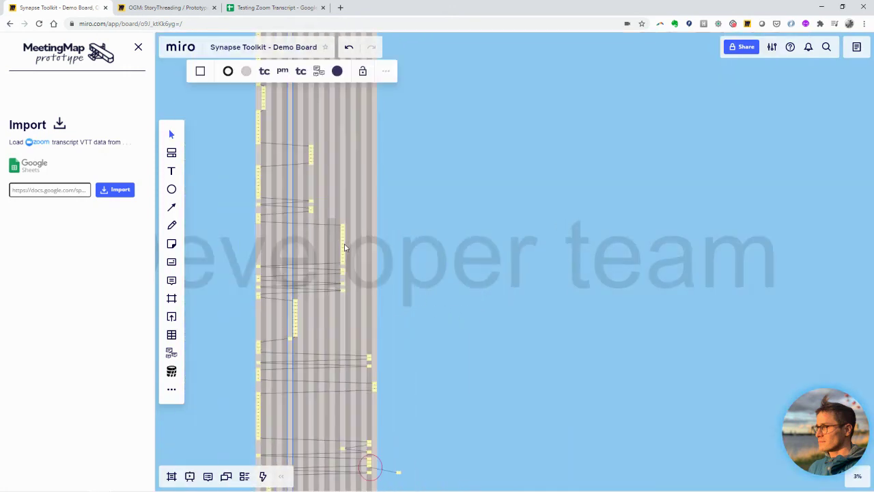
Step: Switch to the OGM: StoryThreading / Prototypes board and look over its horizontal speaker lanes
click(163, 7)
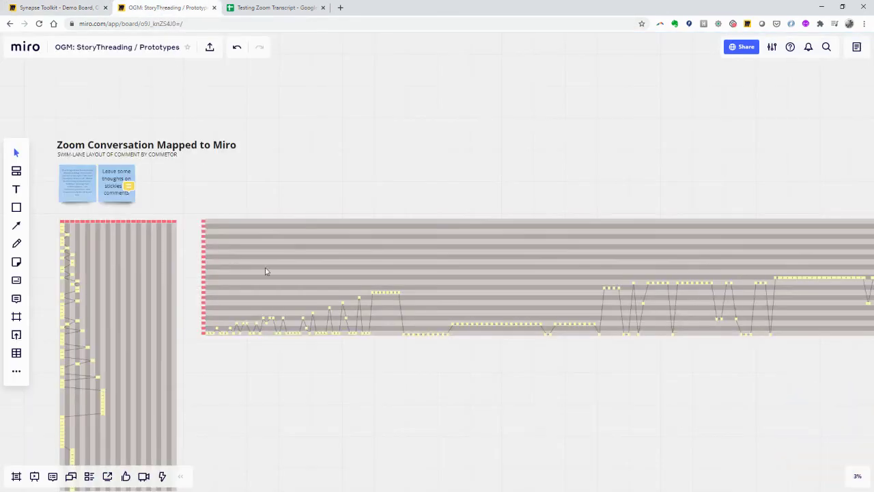
drag(414, 363, 344, 387)
scroll(133, 340, up, 2)
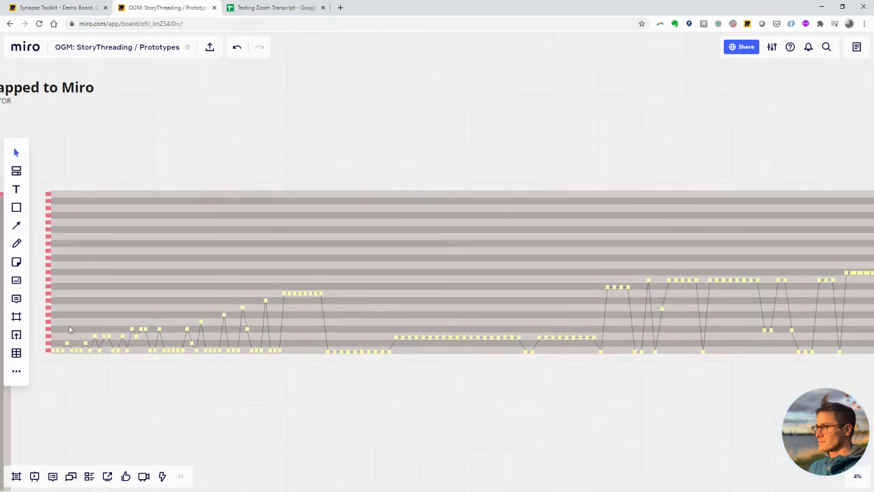
drag(209, 373, 207, 392)
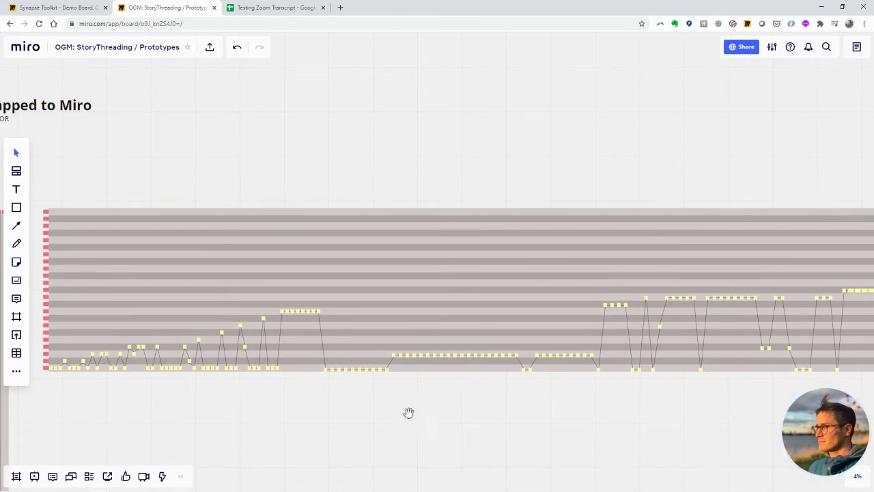
scroll(376, 392, down, 5)
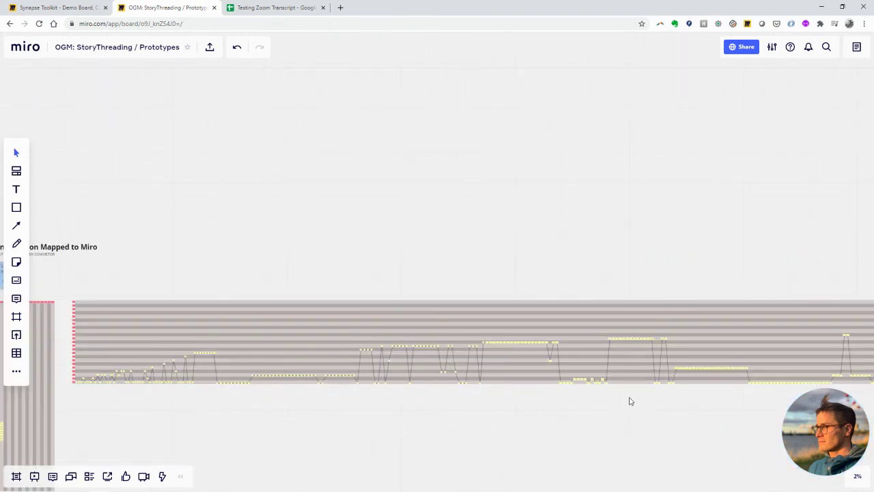
mouse_move(630, 401)
mouse_down()
mouse_move(328, 394)
mouse_move(628, 402)
mouse_up()
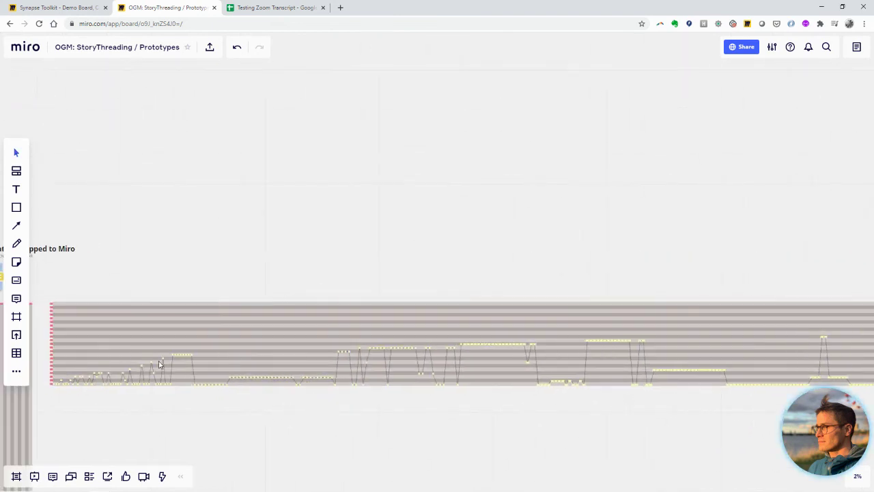
scroll(159, 365, up, 2)
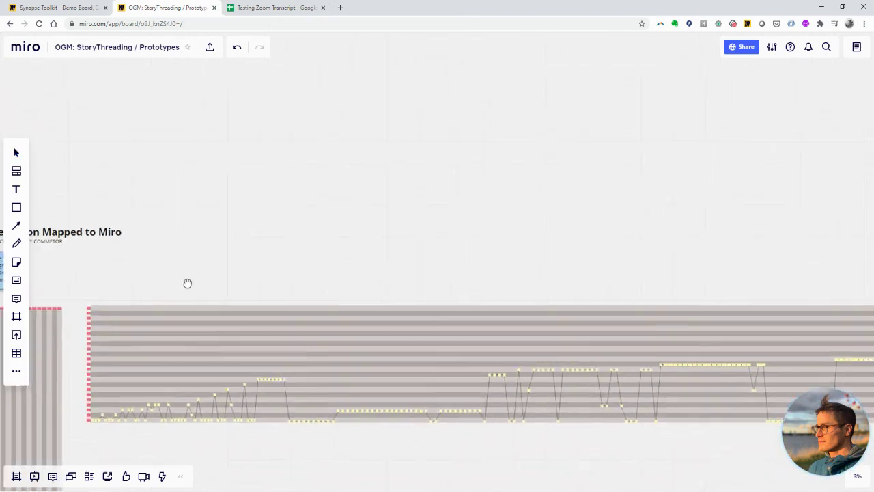
drag(188, 284, 175, 296)
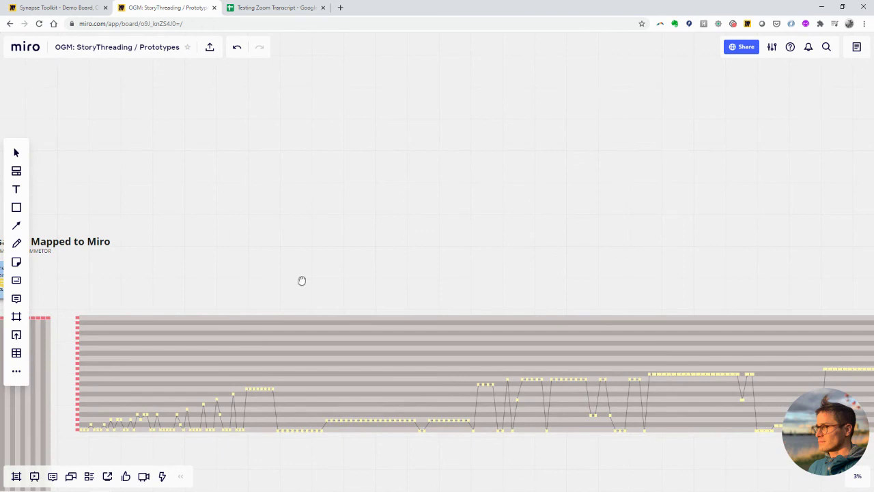
scroll(302, 280, down, 2)
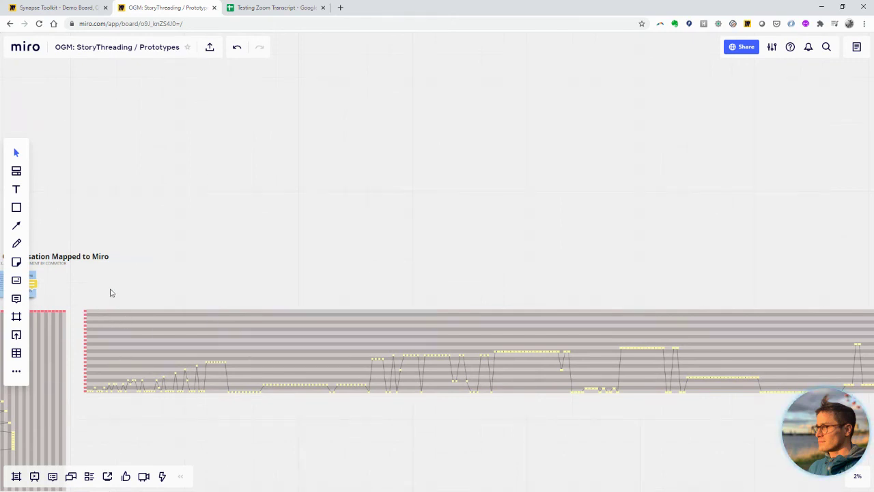
scroll(147, 402, up, 2)
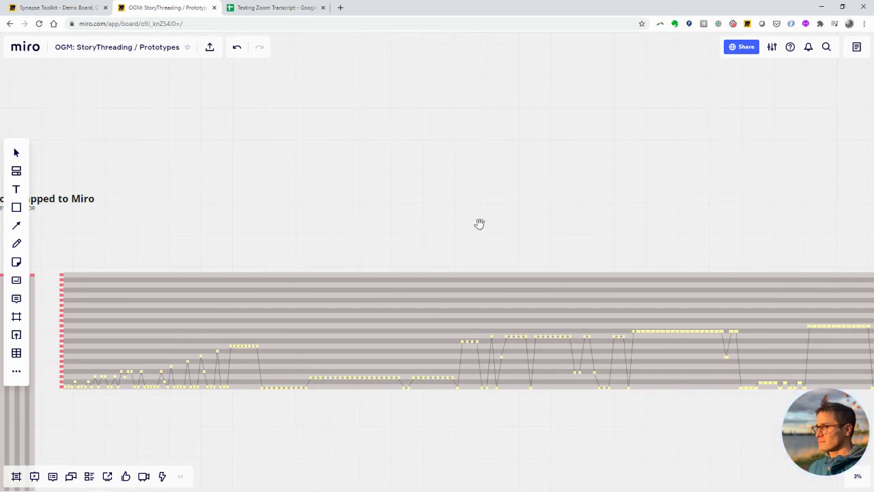
Step: Pan along the horizontal timeline and select a 112-object stretch of the conversation thread
drag(478, 225, 350, 221)
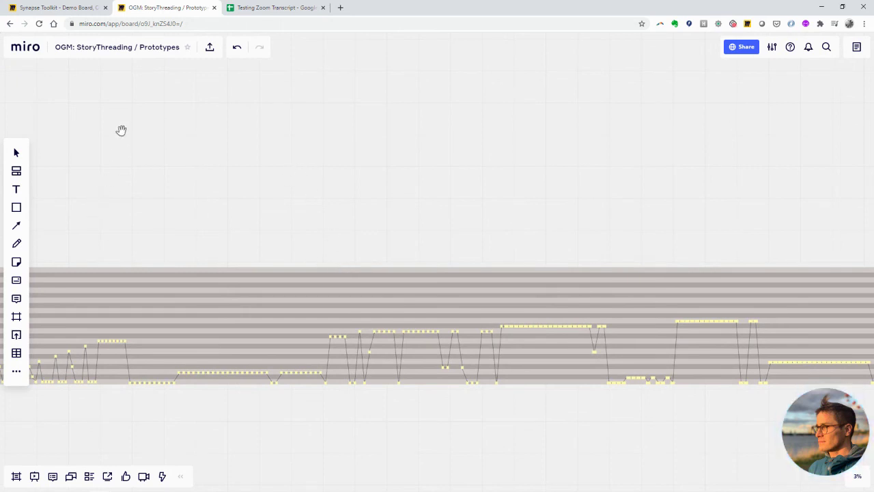
scroll(389, 212, right, 2)
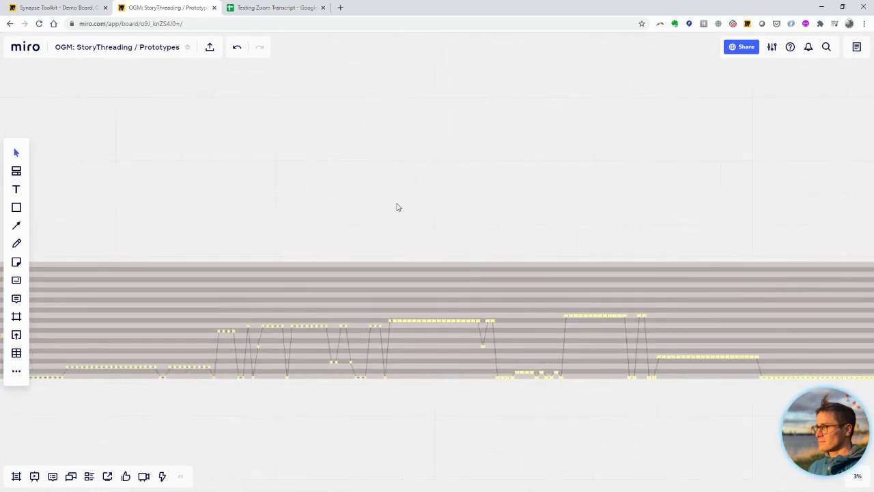
scroll(396, 207, down, 3)
scroll(410, 205, right, 1)
scroll(248, 234, down, 2)
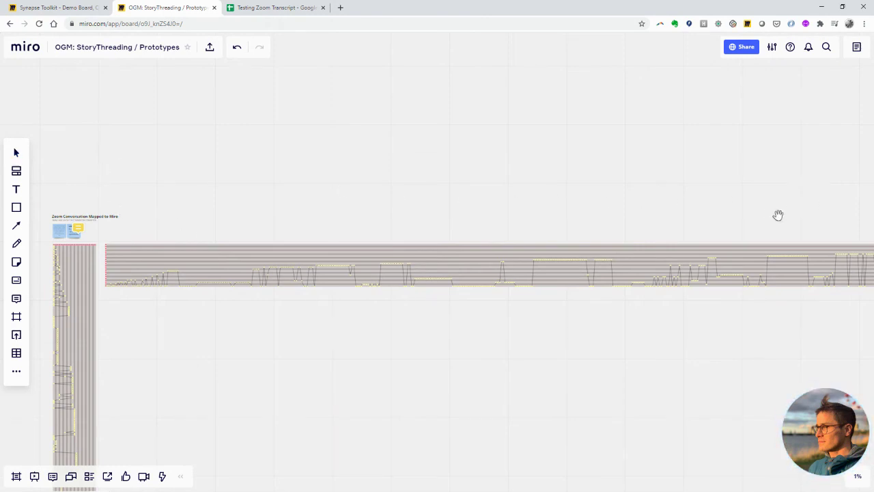
drag(593, 217, 522, 226)
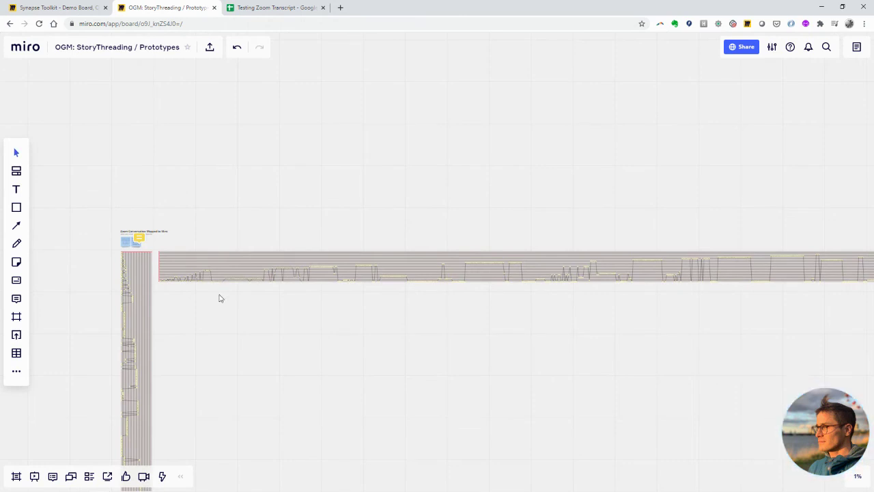
scroll(175, 254, up, 2)
scroll(175, 253, right, 3)
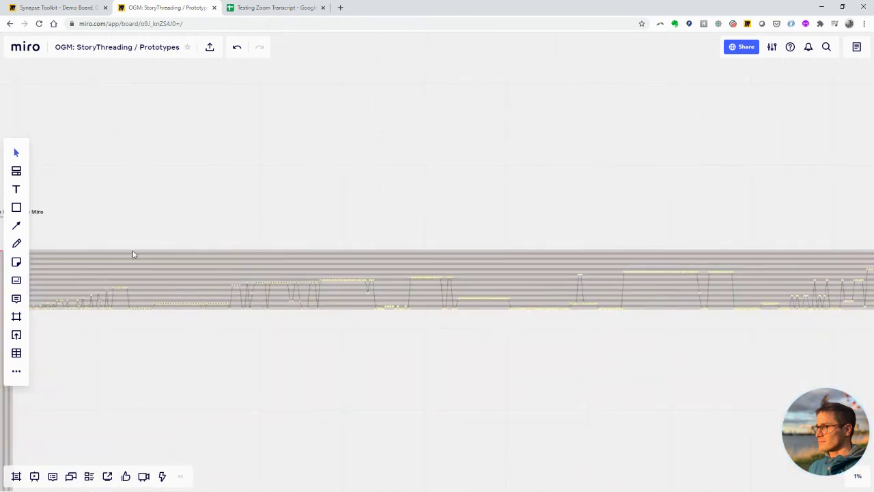
drag(294, 228, 337, 250)
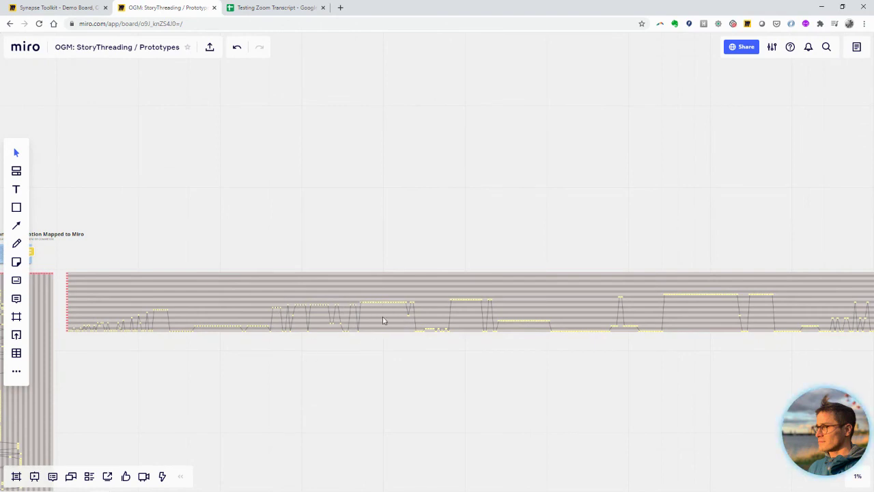
scroll(390, 337, up, 4)
drag(474, 187, 197, 404)
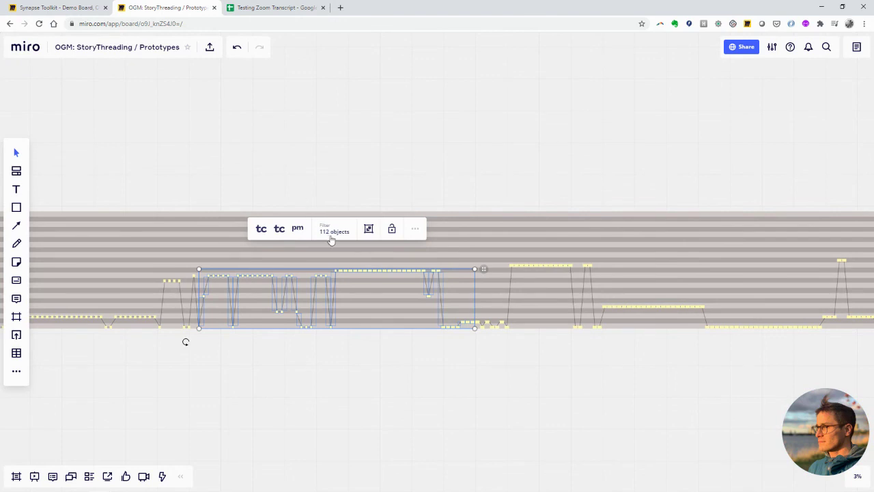
Step: Zoom out to 1%, then back to about 3% to frame the title and both swim-lane layouts
scroll(350, 356, down, 4)
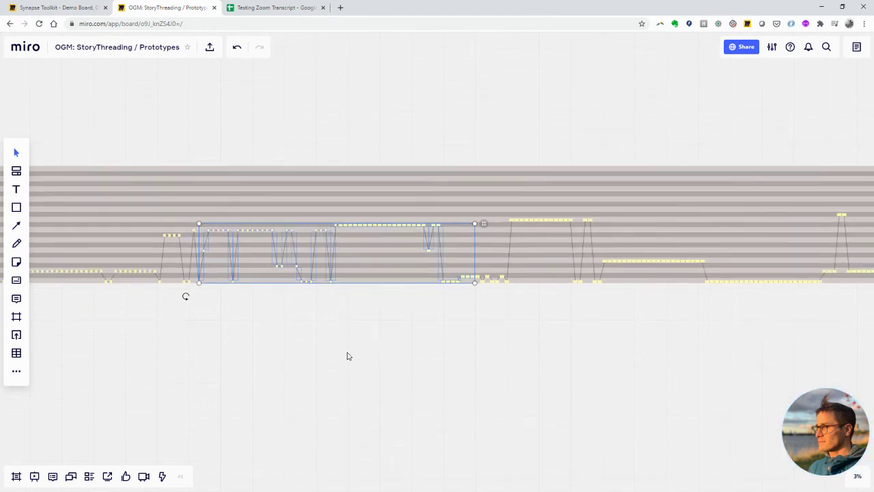
scroll(273, 356, down, 2)
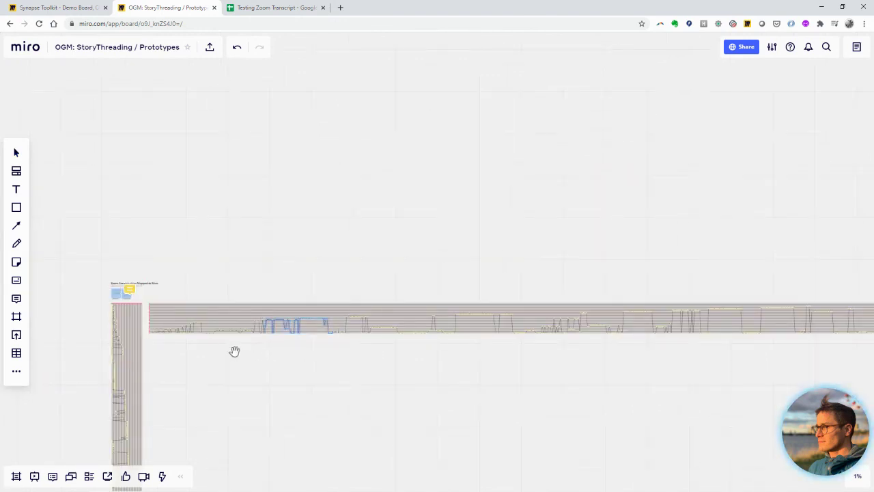
scroll(255, 356, up, 4)
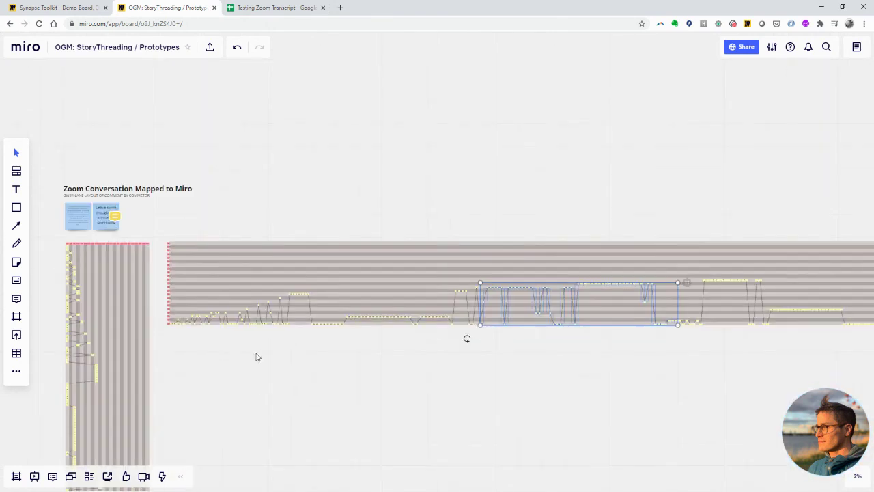